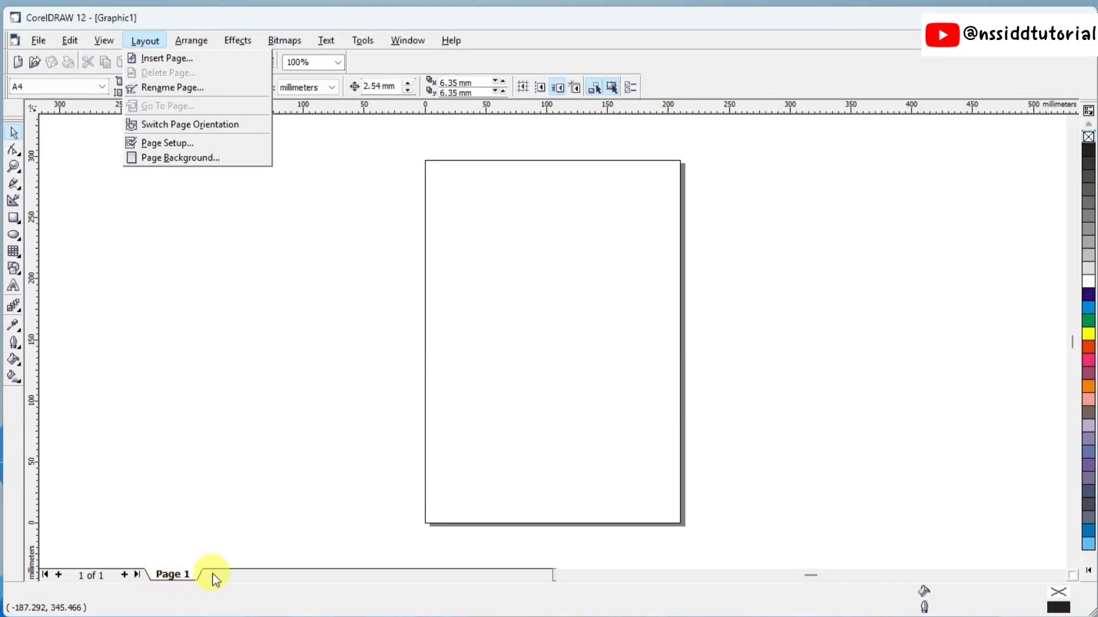
In Insert Page, set 4 pages to insert after page 1 in Landscape orientation.
{"action": "left_click", "coordinate": [155, 60]}
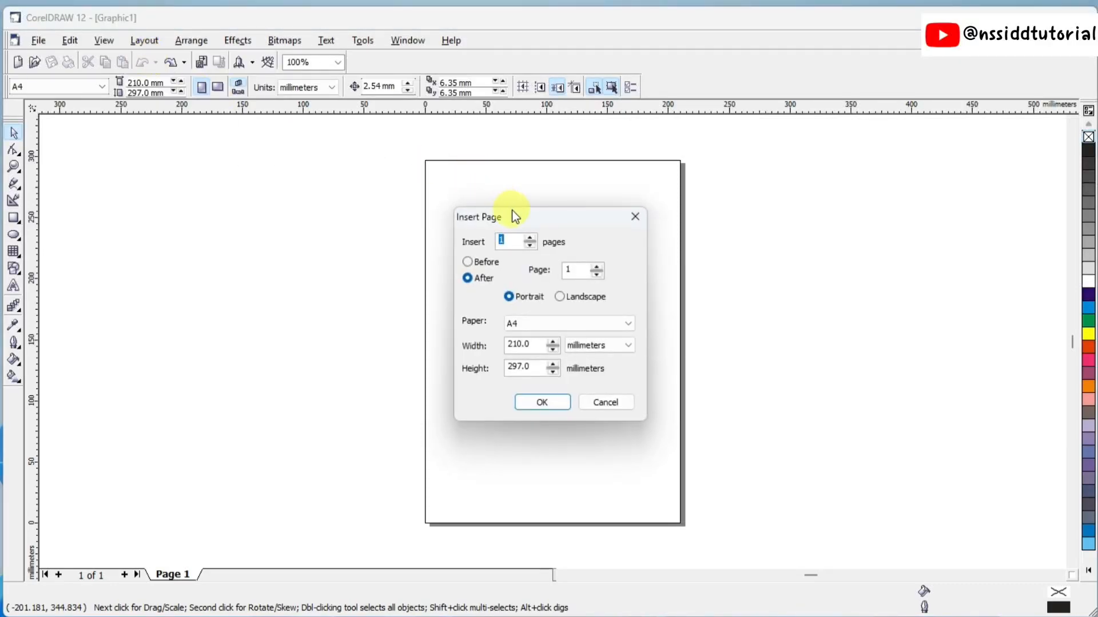
{"action": "left_click_drag", "start_coordinate": [510, 218], "coordinate": [280, 169]}
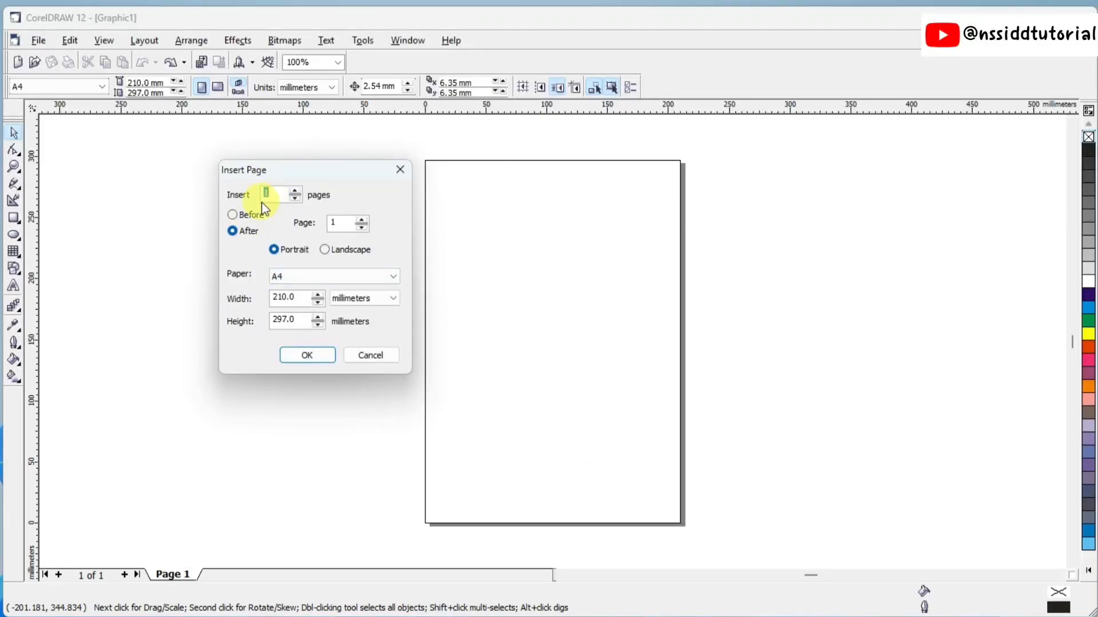
{"action": "left_click", "coordinate": [279, 200]}
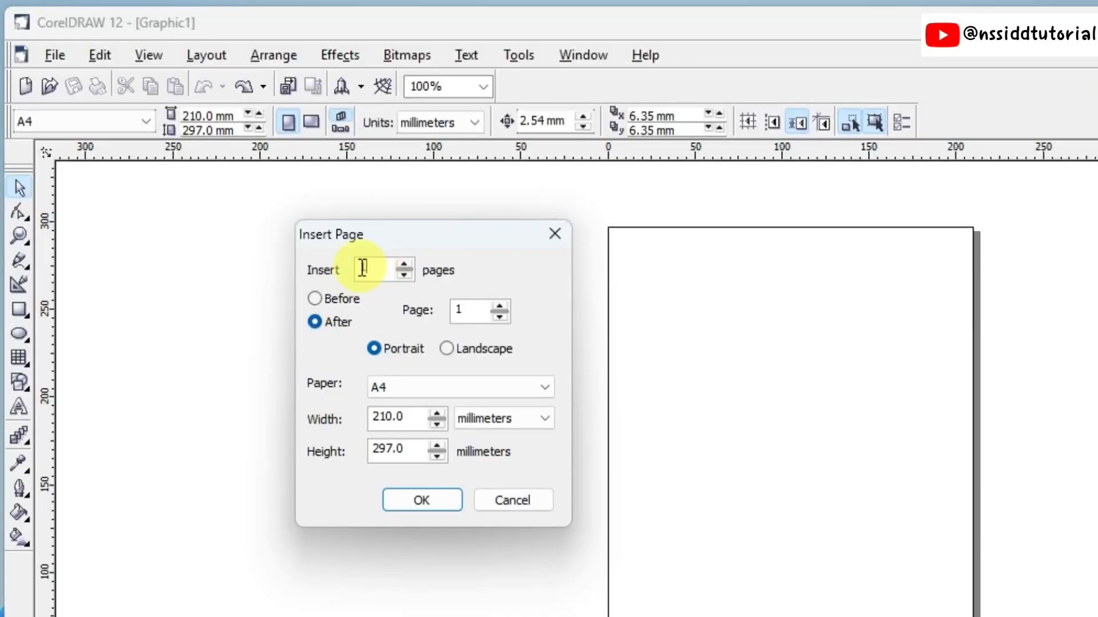
{"action": "left_click", "coordinate": [406, 264]}
{"action": "left_click", "coordinate": [407, 263]}
{"action": "left_click", "coordinate": [407, 263]}
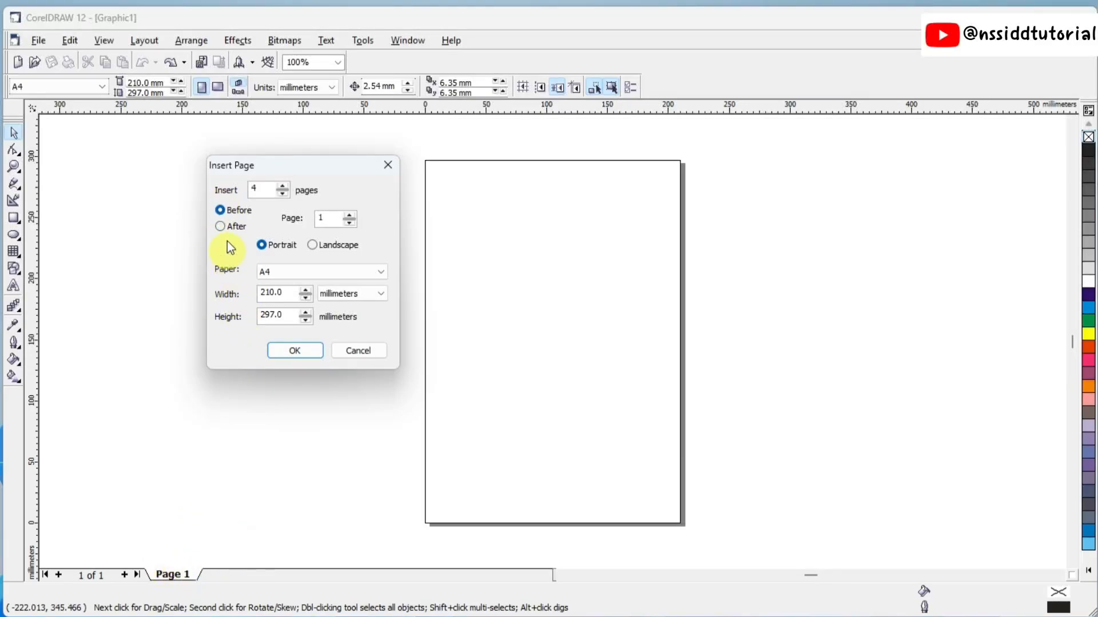
{"action": "left_click", "coordinate": [221, 226]}
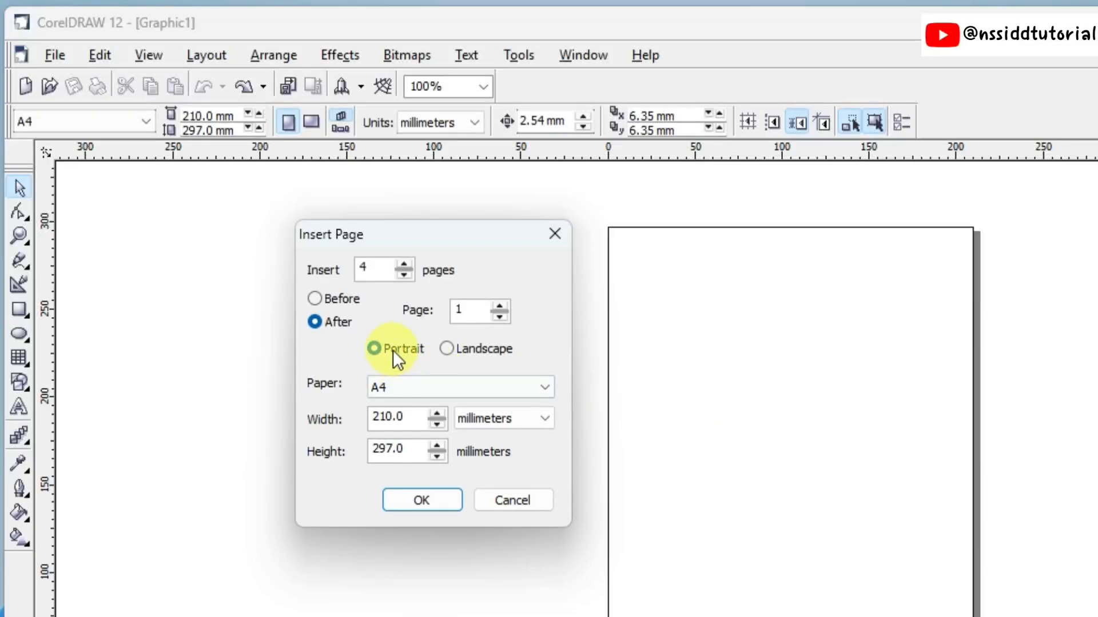
{"action": "left_click", "coordinate": [447, 346]}
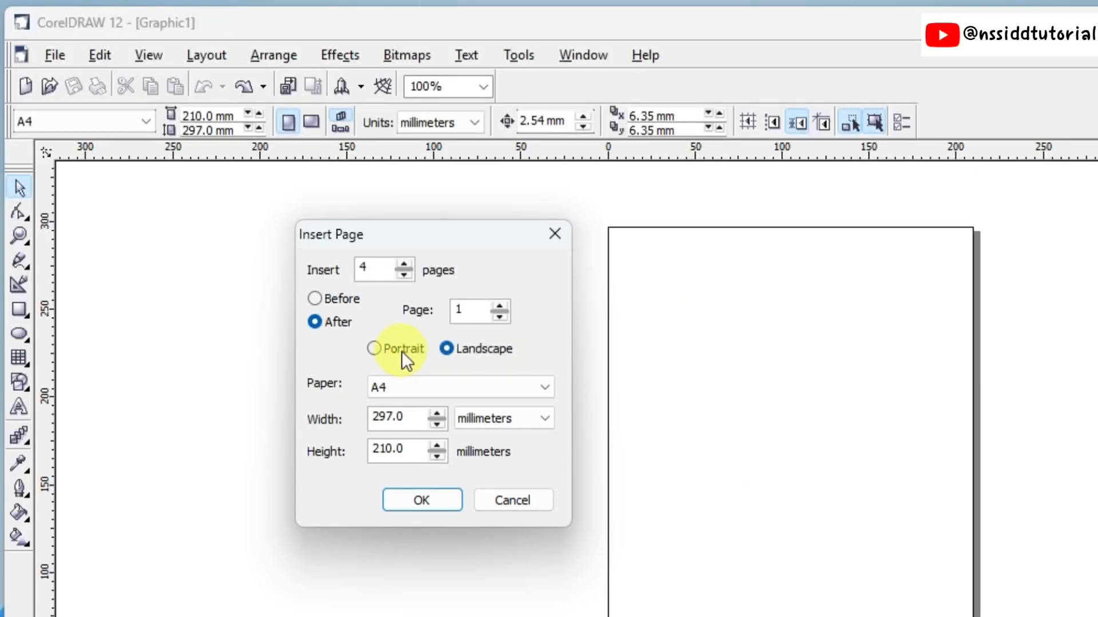
Insert the four pages as A4 portrait (210 × 297 mm, millimeters) after page 1.
{"action": "left_click", "coordinate": [374, 348]}
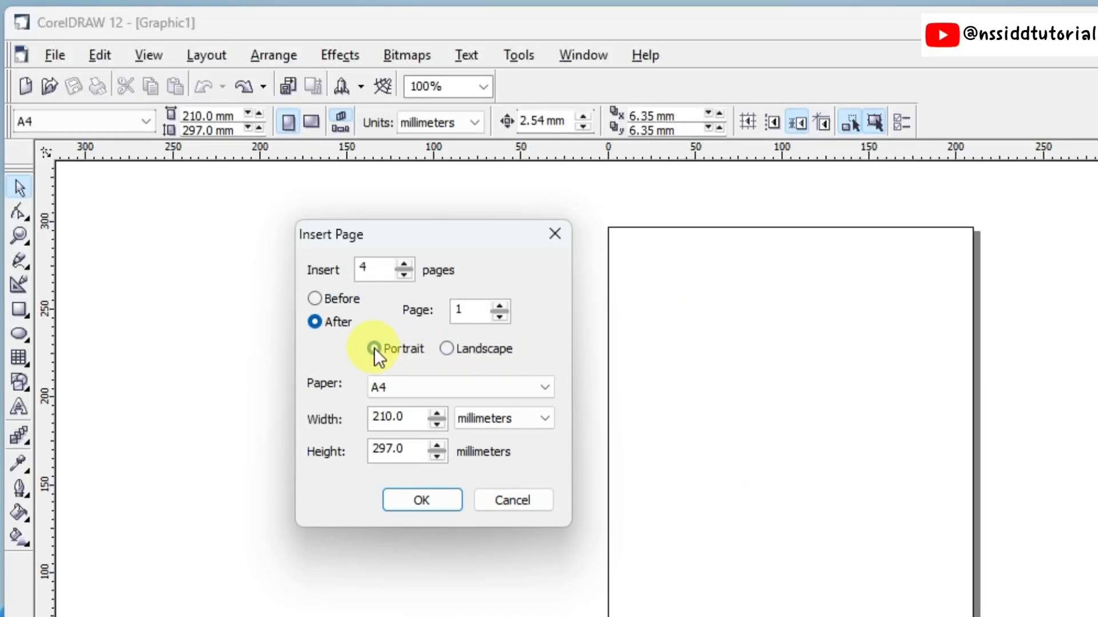
{"action": "left_click", "coordinate": [545, 390]}
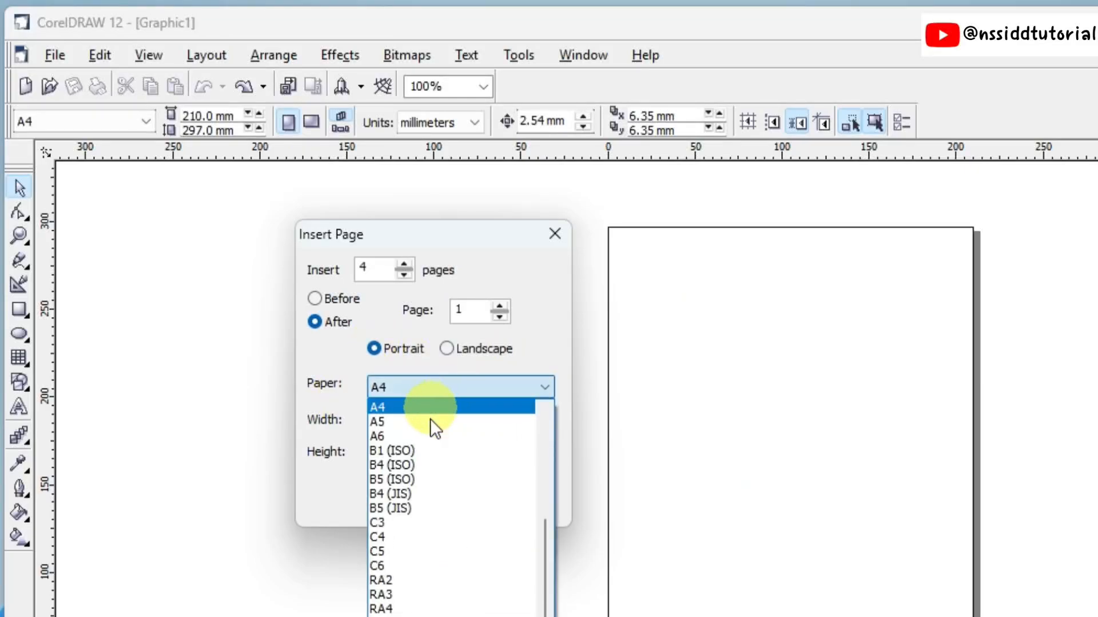
{"action": "left_click", "coordinate": [379, 404]}
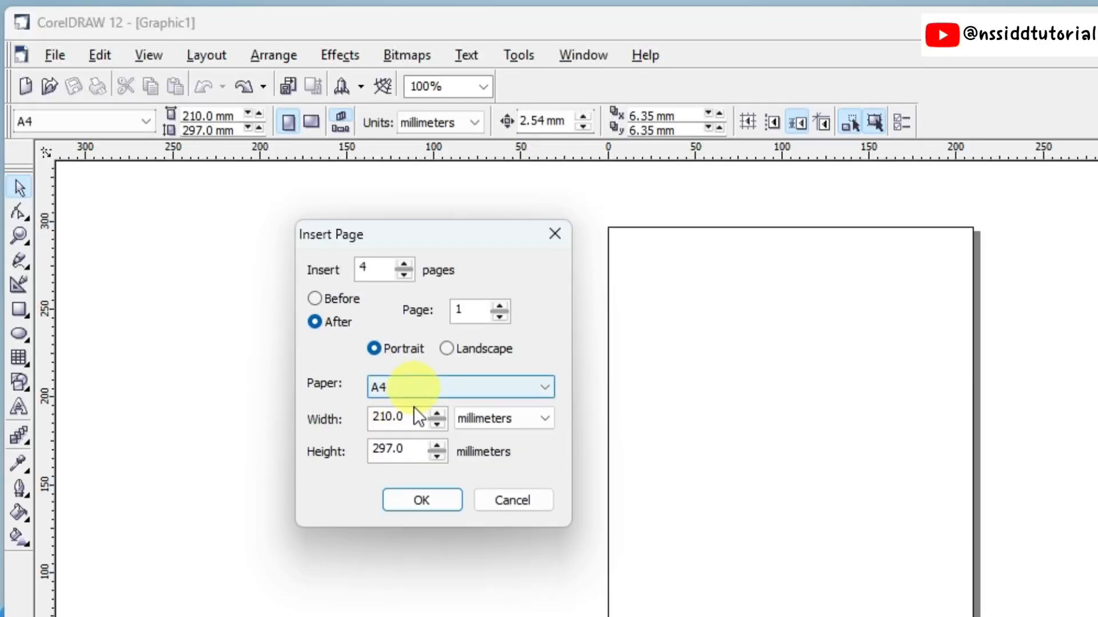
{"action": "left_click_drag", "start_coordinate": [406, 416], "coordinate": [364, 417]}
{"action": "left_click_drag", "start_coordinate": [403, 449], "coordinate": [362, 454]}
{"action": "left_click", "coordinate": [543, 421]}
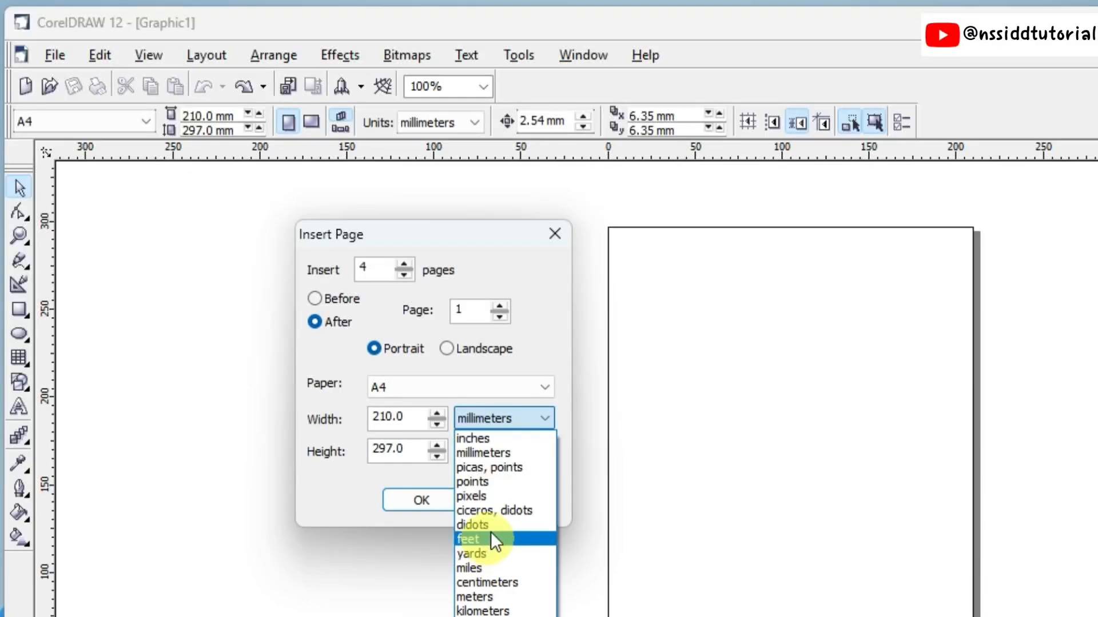
{"action": "left_click", "coordinate": [346, 482]}
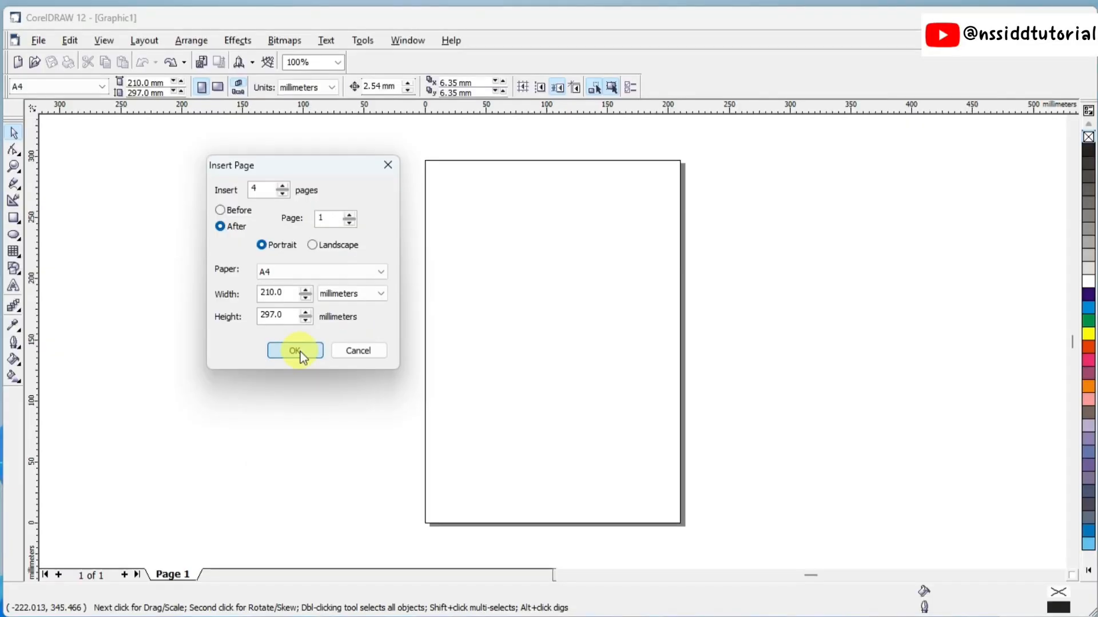
{"action": "left_click", "coordinate": [295, 351]}
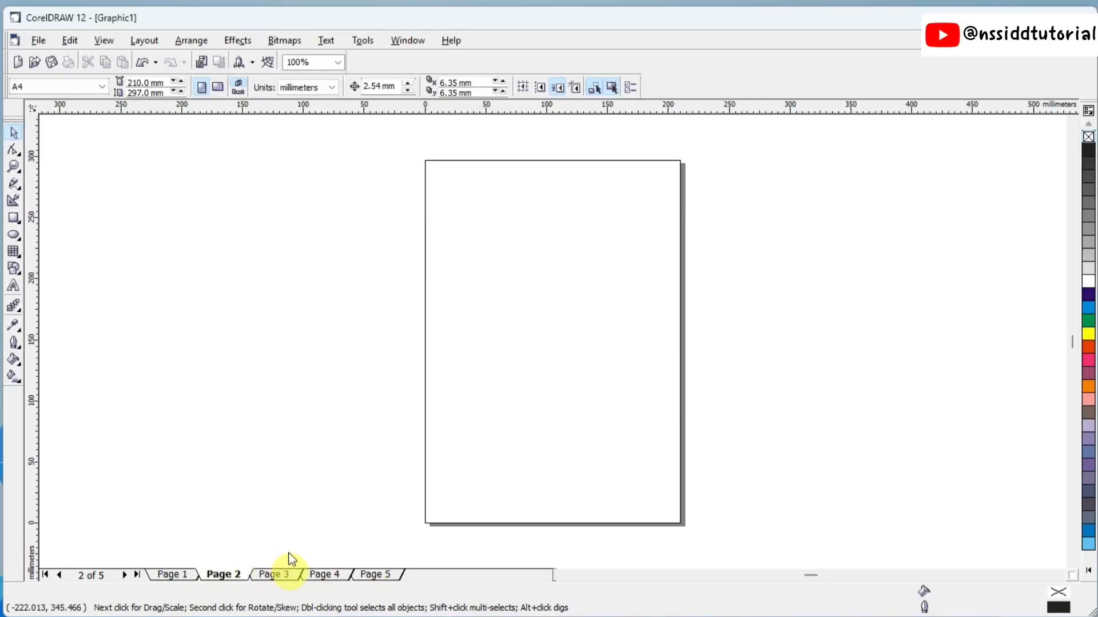
Delete page 4 with Layout > Delete Page.
{"action": "left_click", "coordinate": [144, 40]}
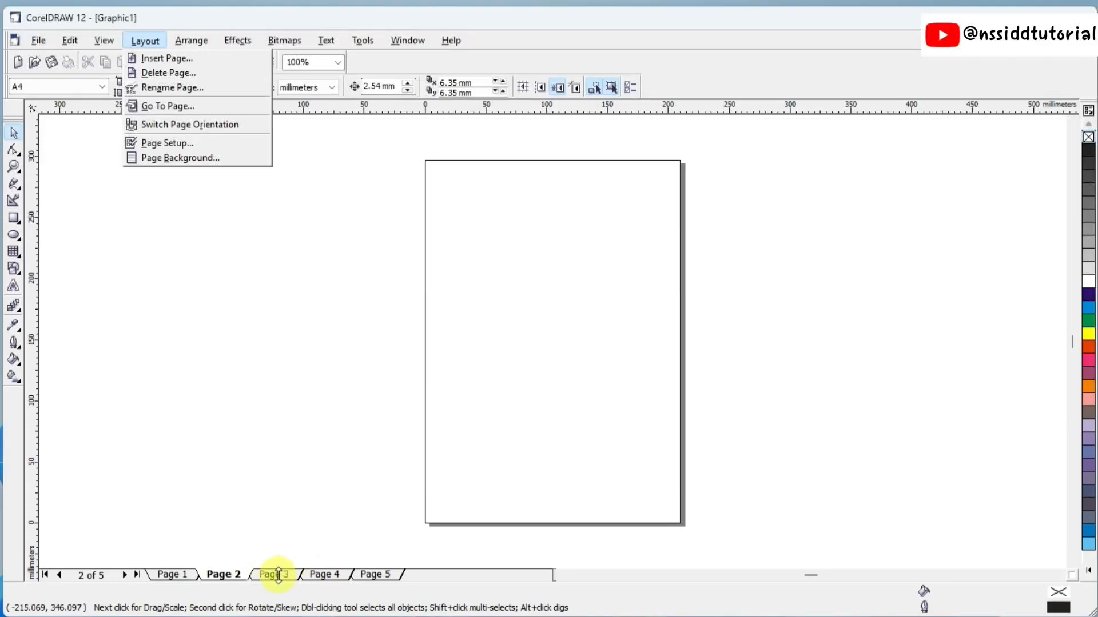
{"action": "left_click", "coordinate": [164, 72]}
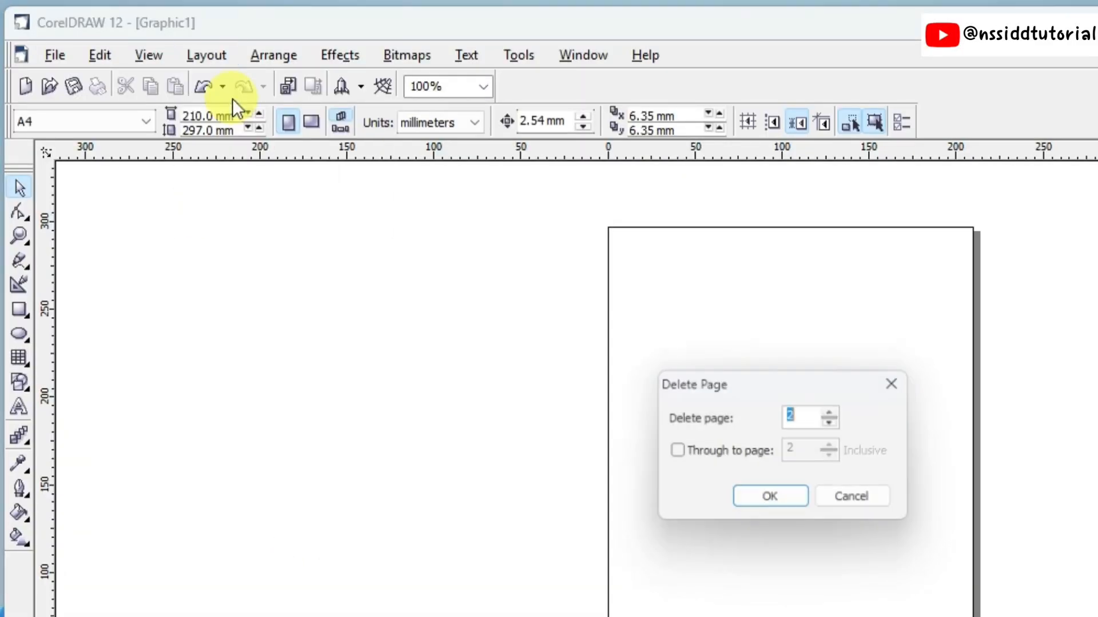
{"action": "left_click_drag", "start_coordinate": [753, 378], "coordinate": [434, 227]}
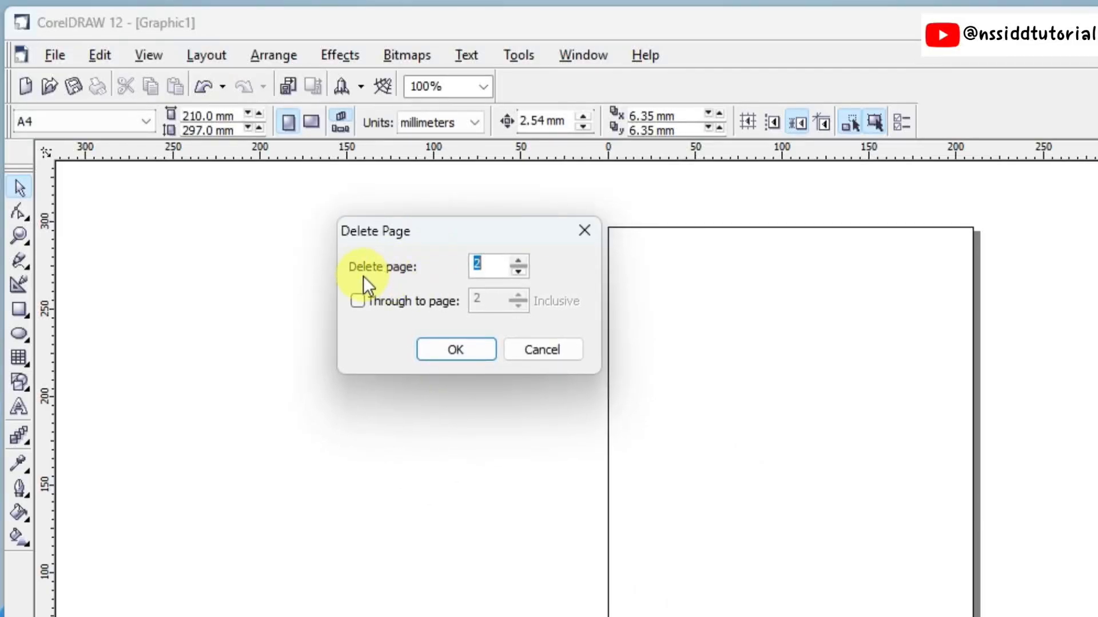
{"action": "left_click", "coordinate": [492, 265]}
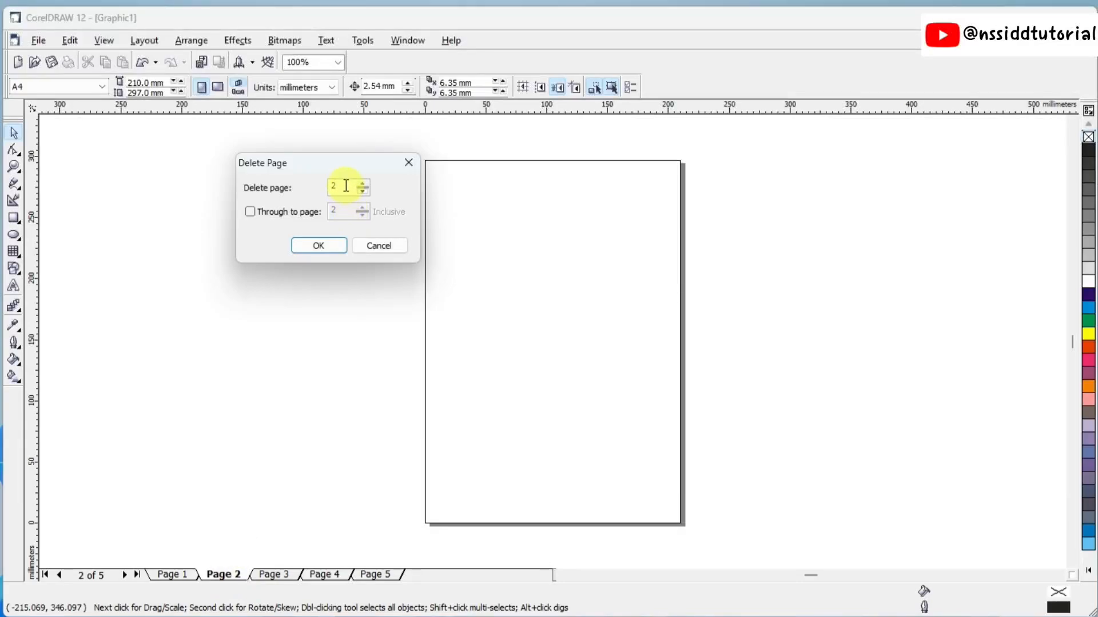
{"action": "double_click", "coordinate": [327, 190]}
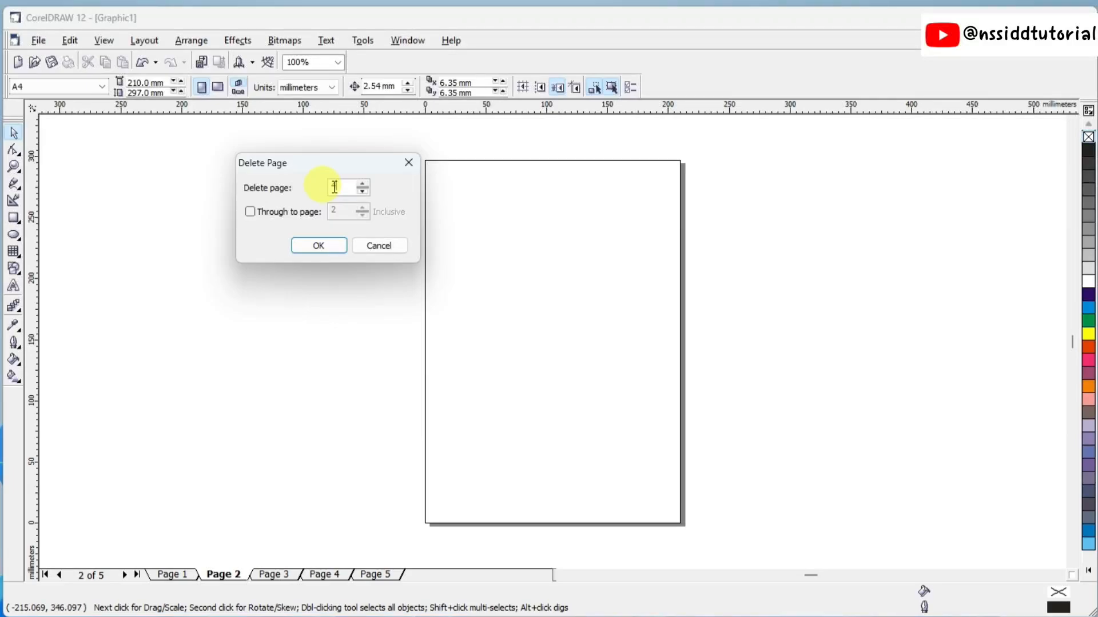
{"action": "type", "text": "4"}
{"action": "left_click", "coordinate": [320, 245]}
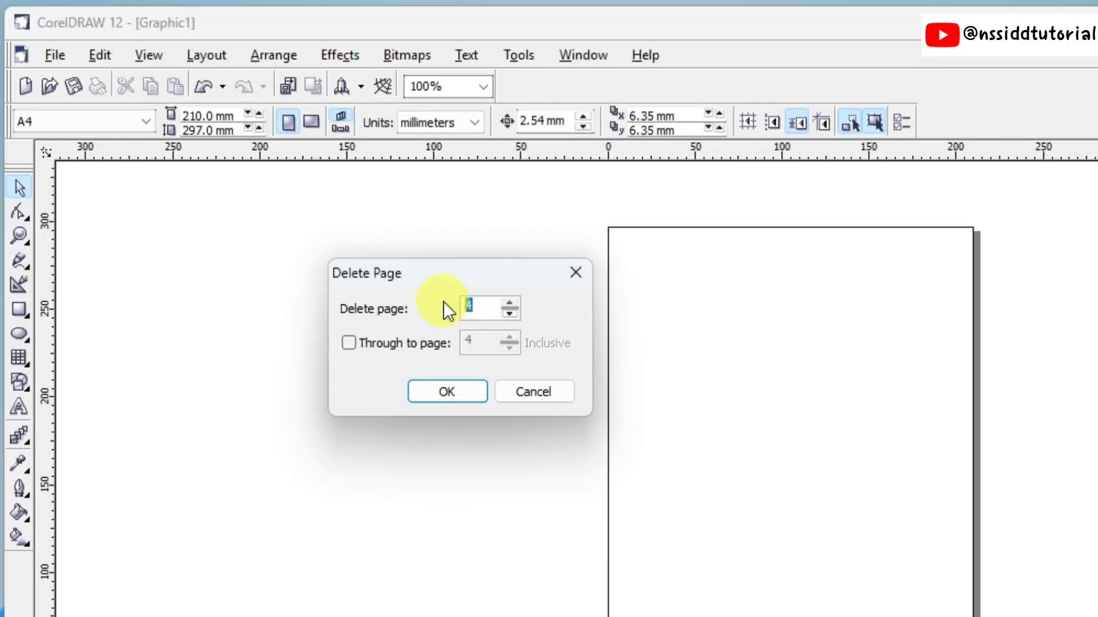
Delete the page range 2 through 4.
{"action": "type", "text": "2"}
{"action": "left_click", "coordinate": [354, 342]}
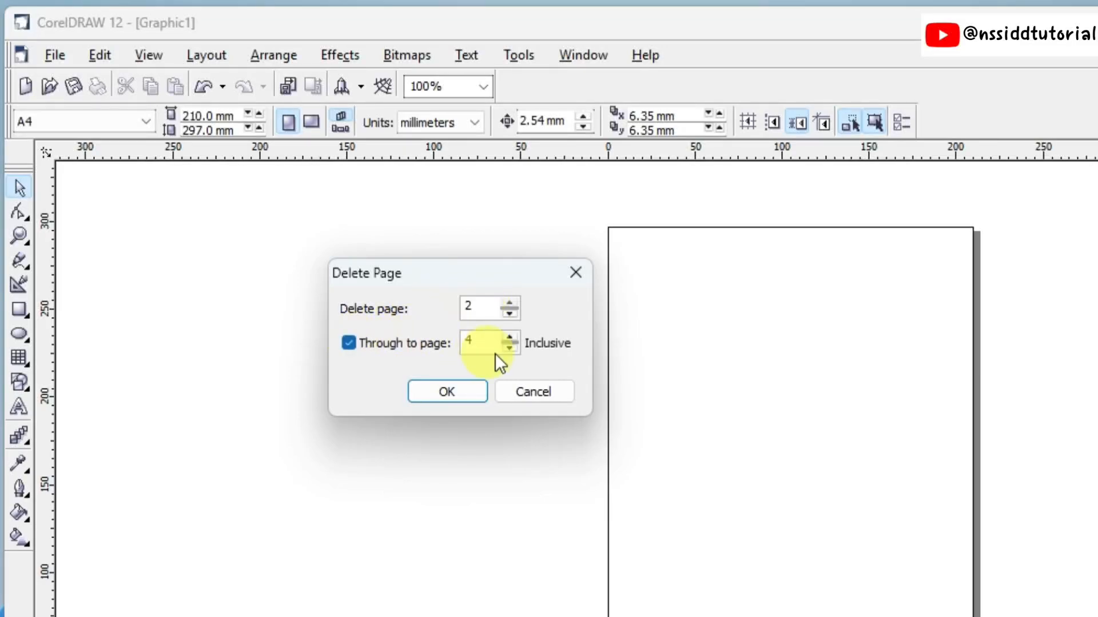
{"action": "double_click", "coordinate": [459, 343]}
{"action": "type", "text": "4"}
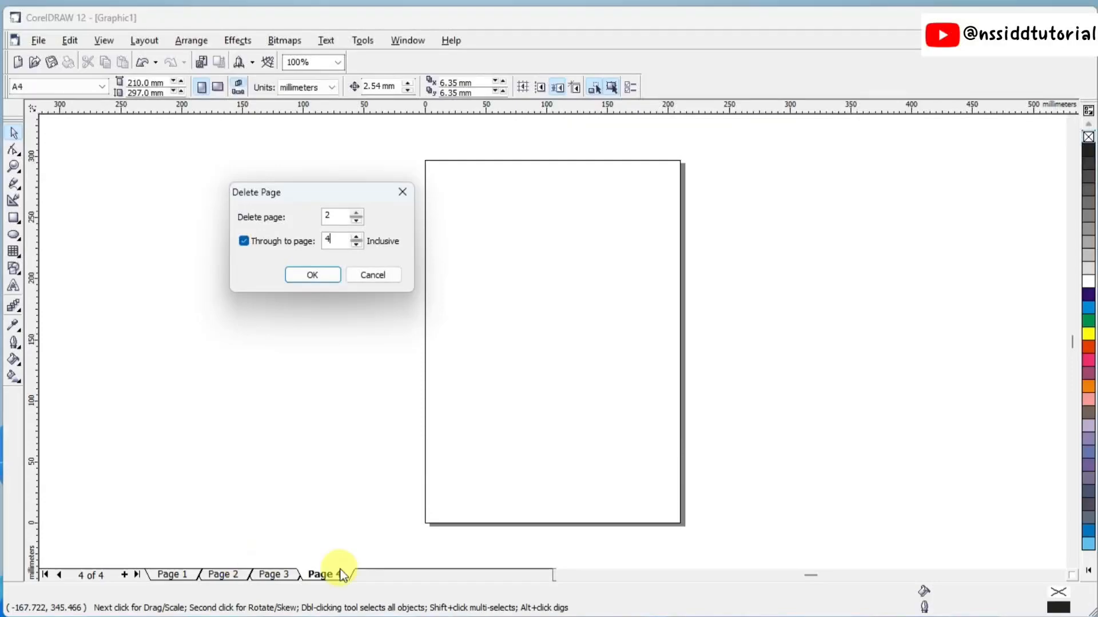
{"action": "left_click", "coordinate": [301, 274]}
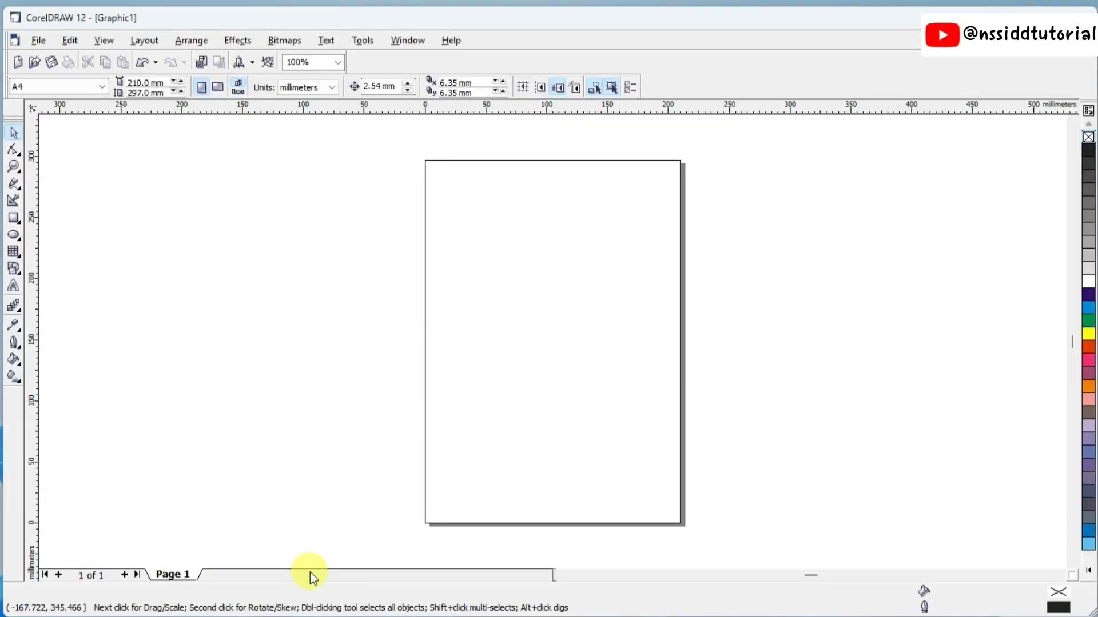
Add a page, delete that Page 2, then insert one A4 page after Page 1.
{"action": "left_click", "coordinate": [124, 574]}
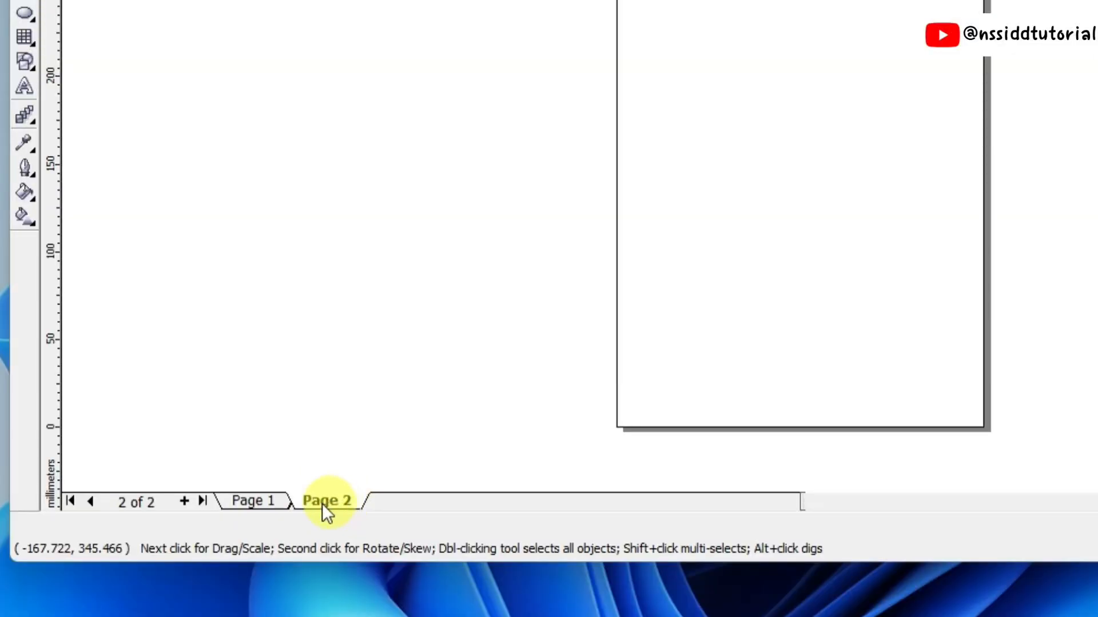
{"action": "right_click", "coordinate": [321, 502]}
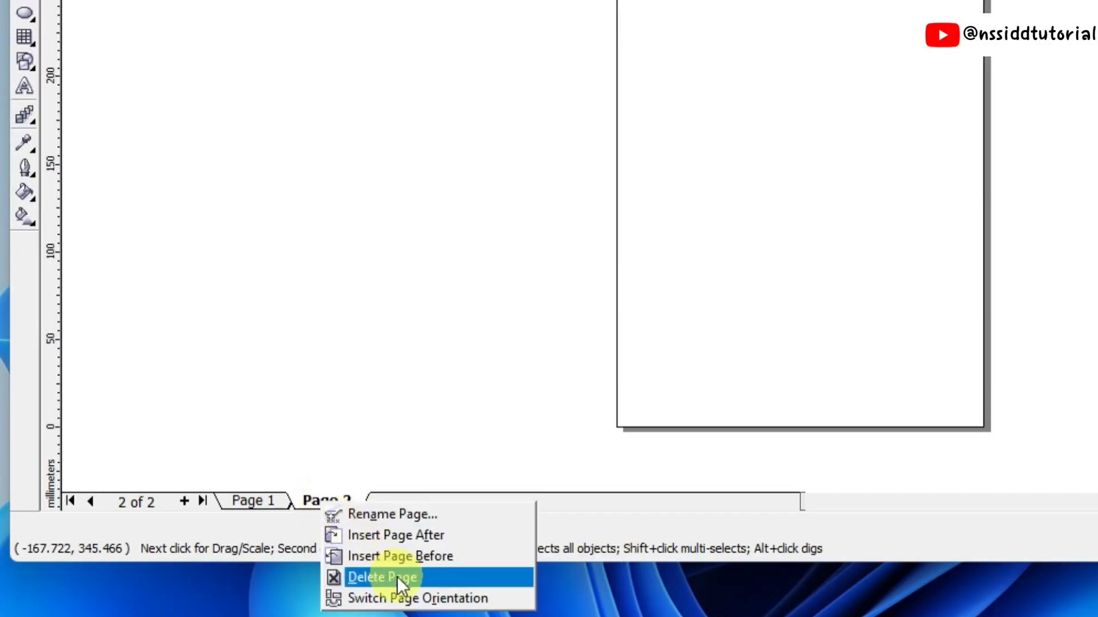
{"action": "left_click", "coordinate": [380, 580]}
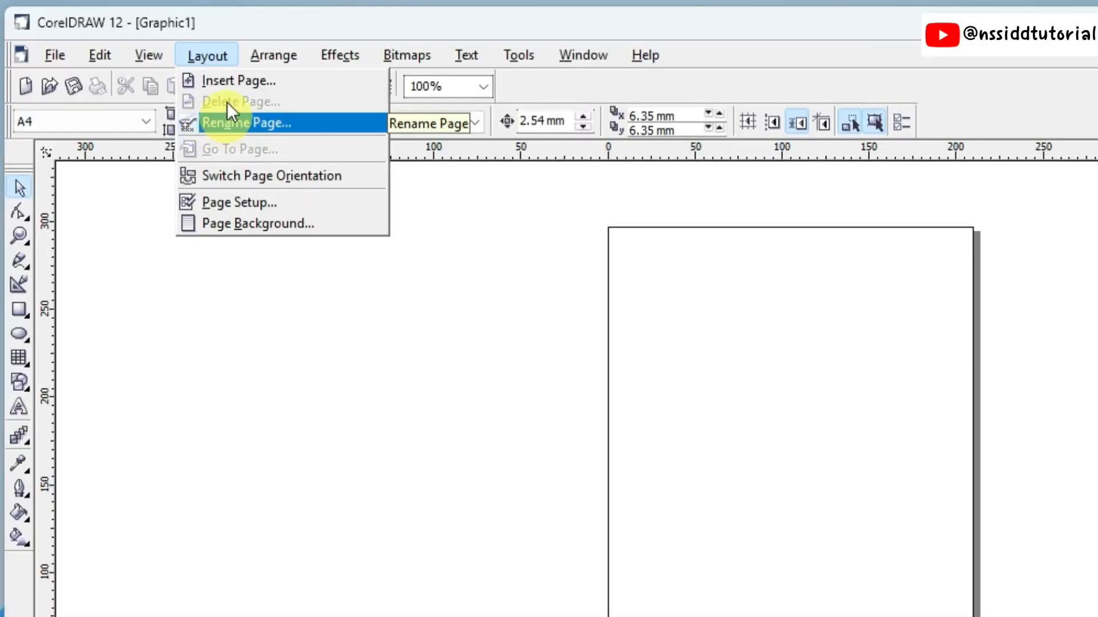
{"action": "left_click", "coordinate": [228, 81]}
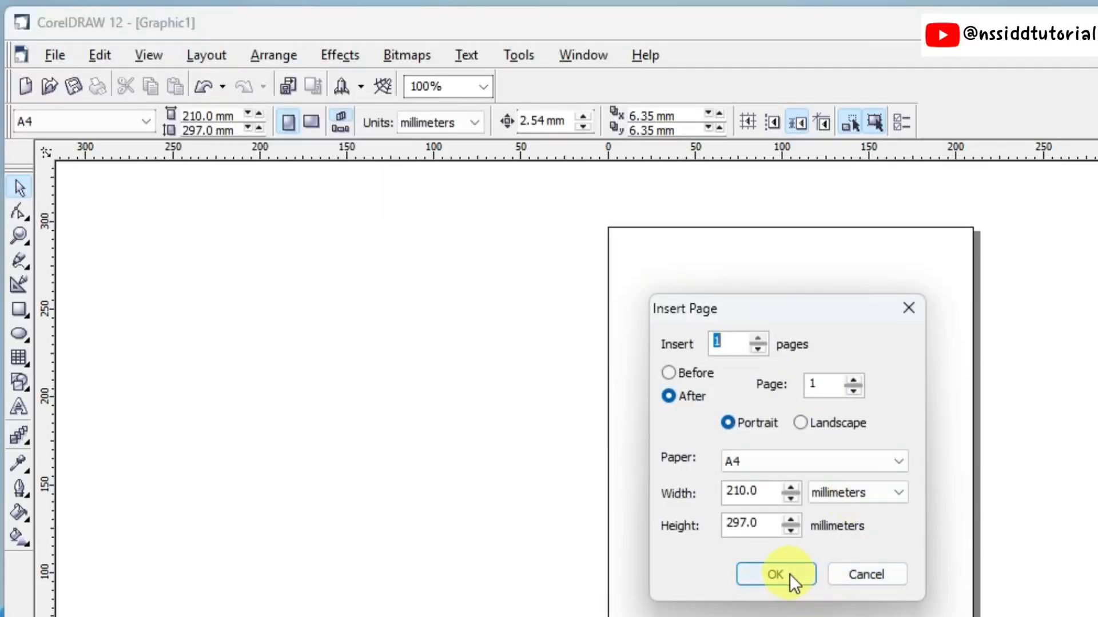
{"action": "left_click", "coordinate": [787, 575]}
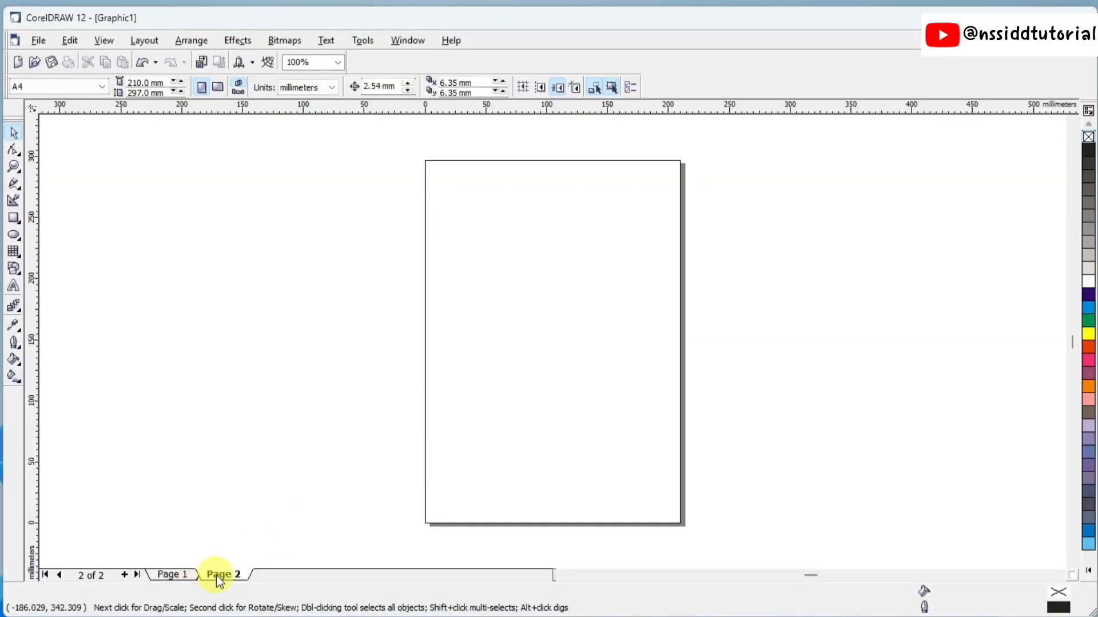
Give Page 2 a custom name through Rename Page, then reopen renaming from its tab and keep it.
{"action": "left_click", "coordinate": [145, 40]}
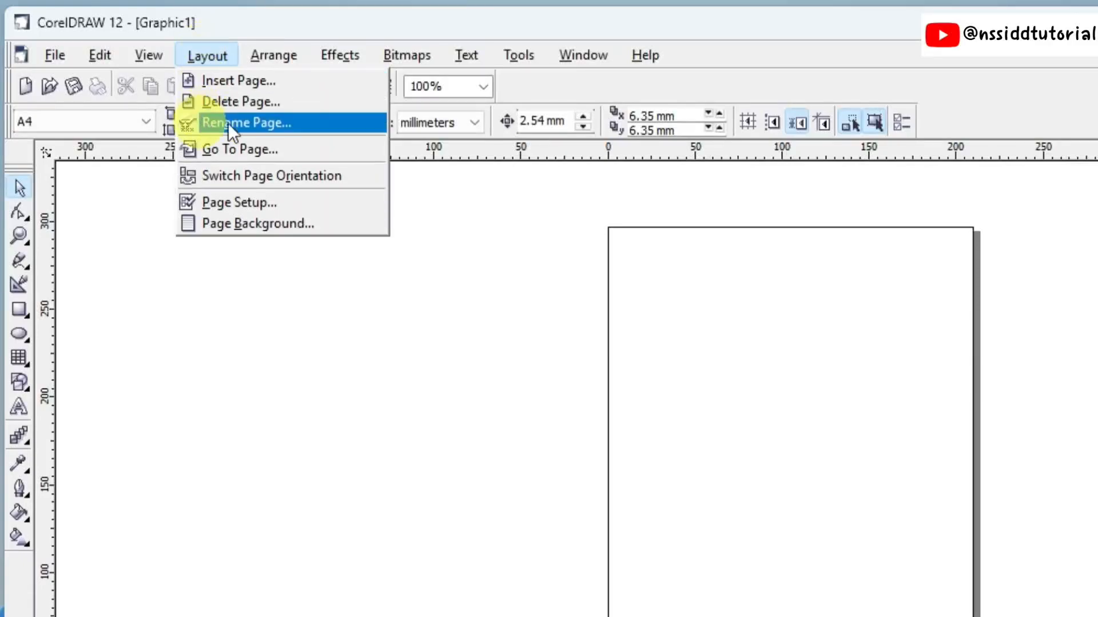
{"action": "left_click", "coordinate": [252, 123]}
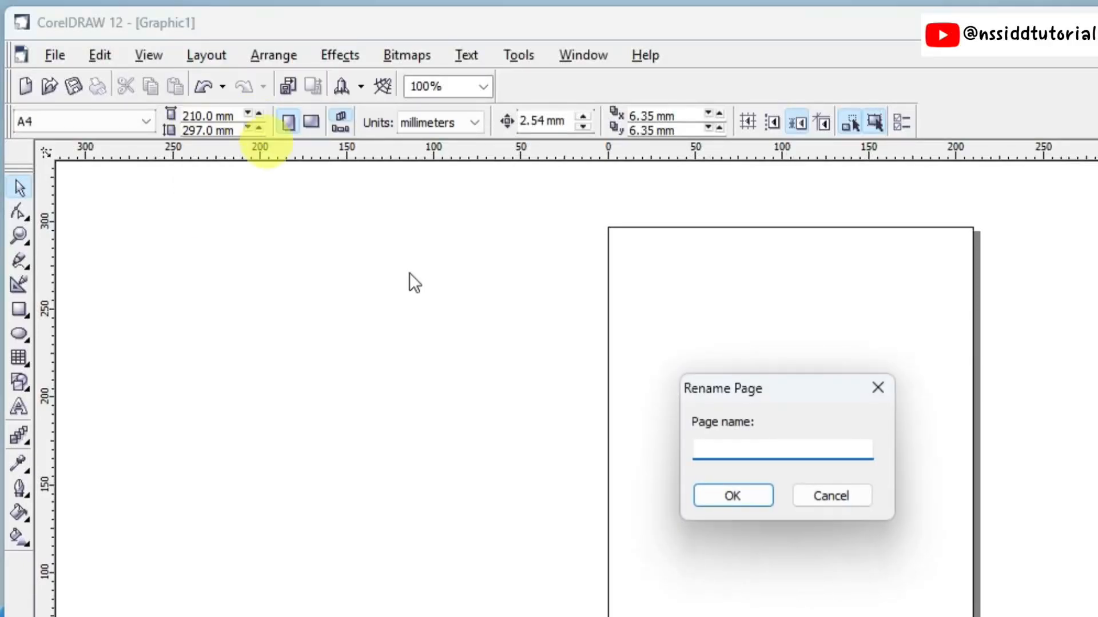
{"action": "type", "text": "Gula"}
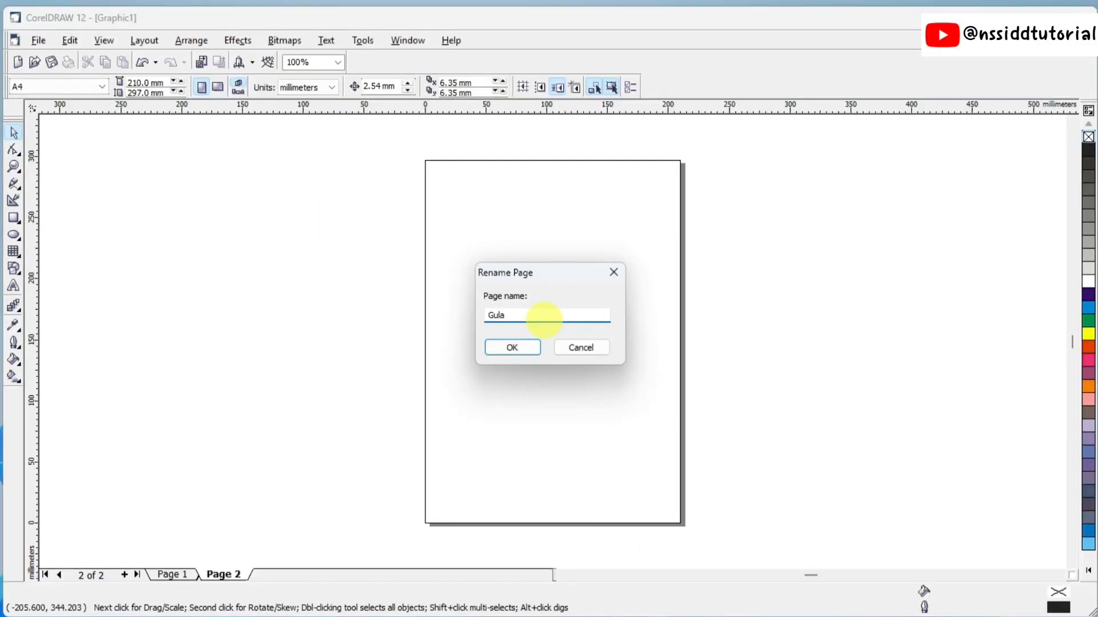
{"action": "type", "text": "b Guru"}
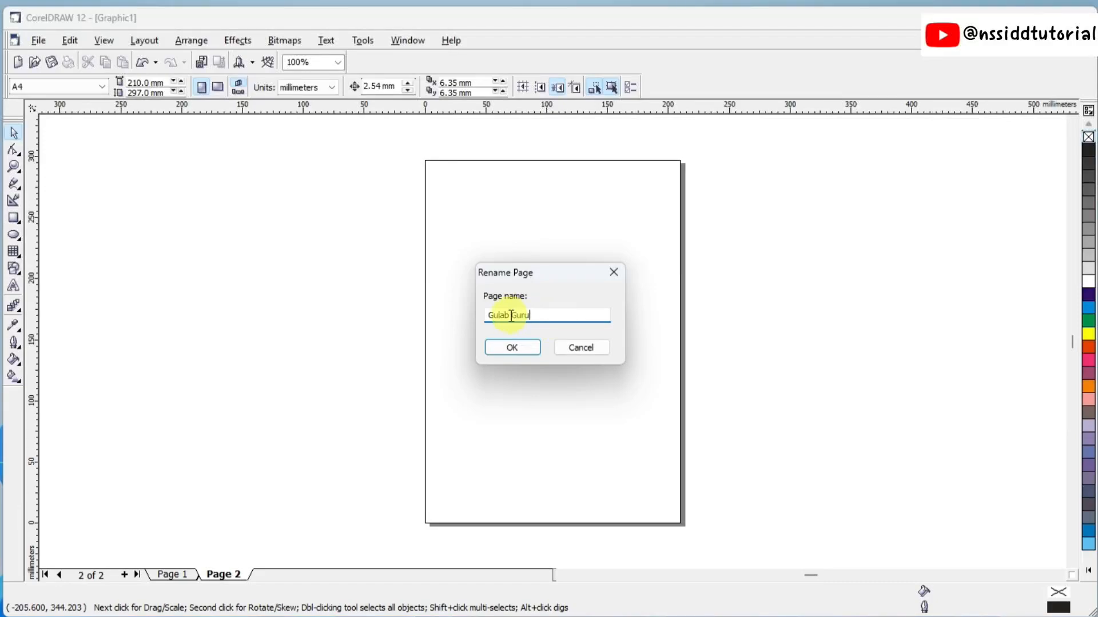
{"action": "left_click", "coordinate": [509, 346]}
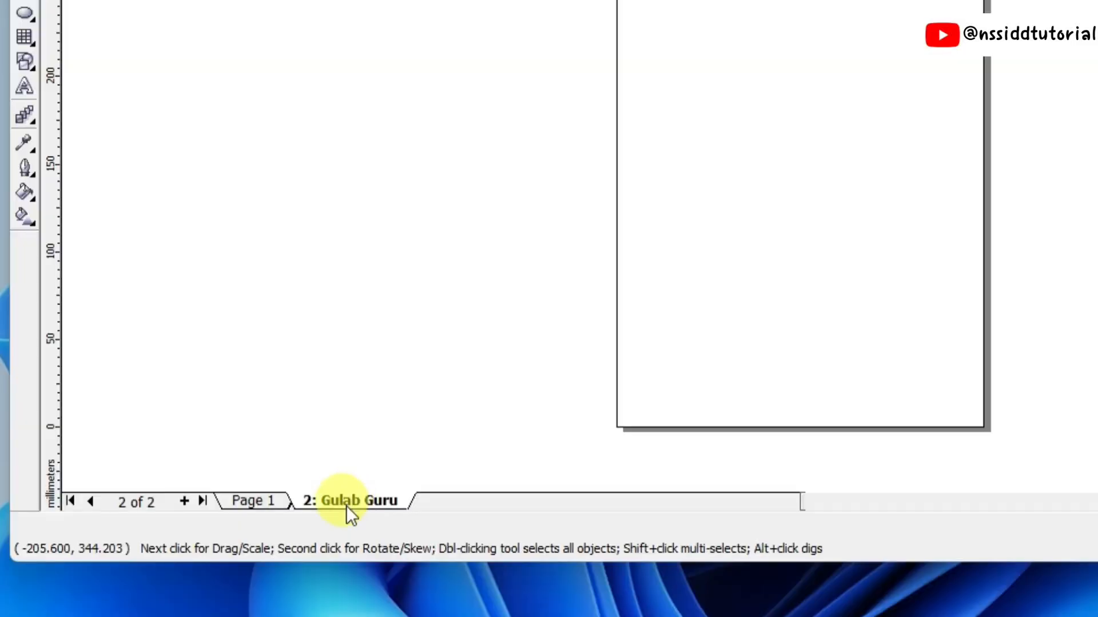
{"action": "right_click", "coordinate": [342, 499]}
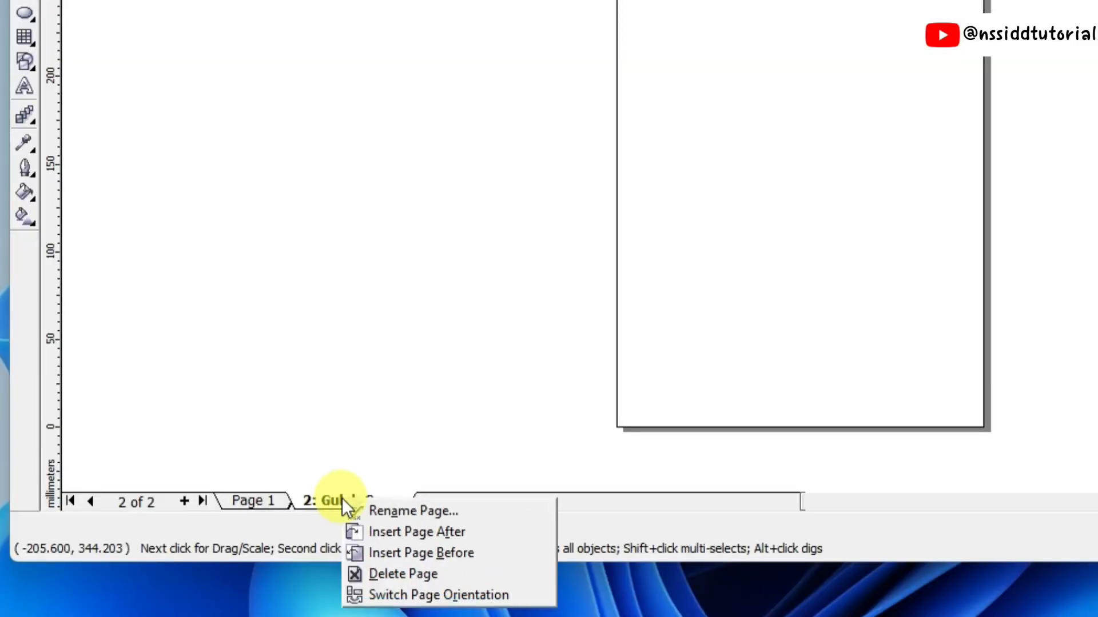
{"action": "left_click", "coordinate": [392, 512]}
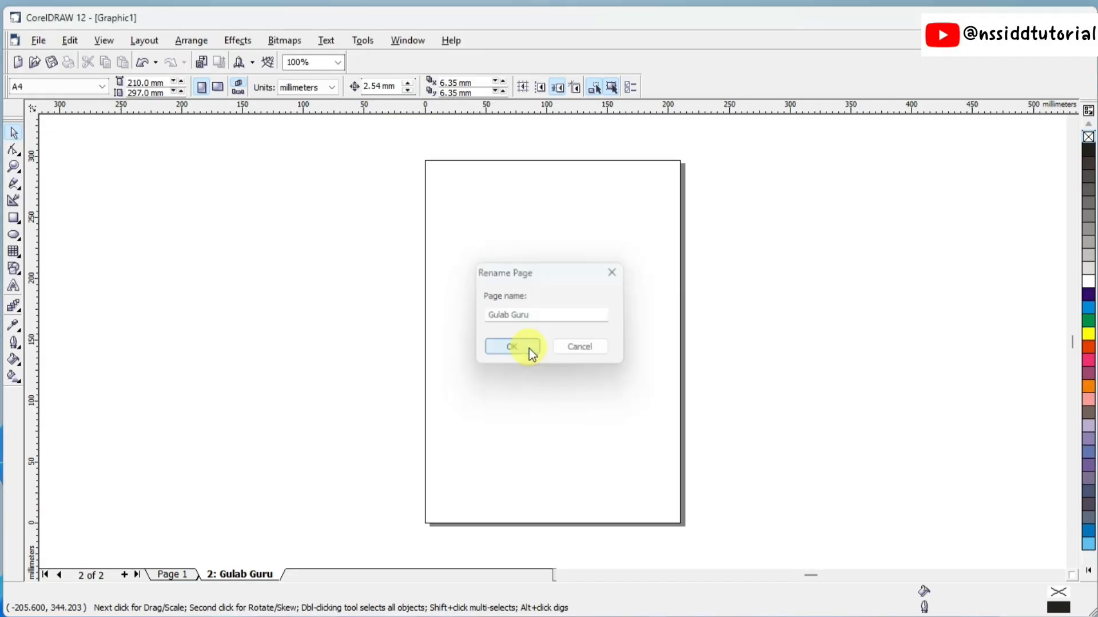
{"action": "left_click", "coordinate": [766, 177]}
{"action": "left_click", "coordinate": [204, 56]}
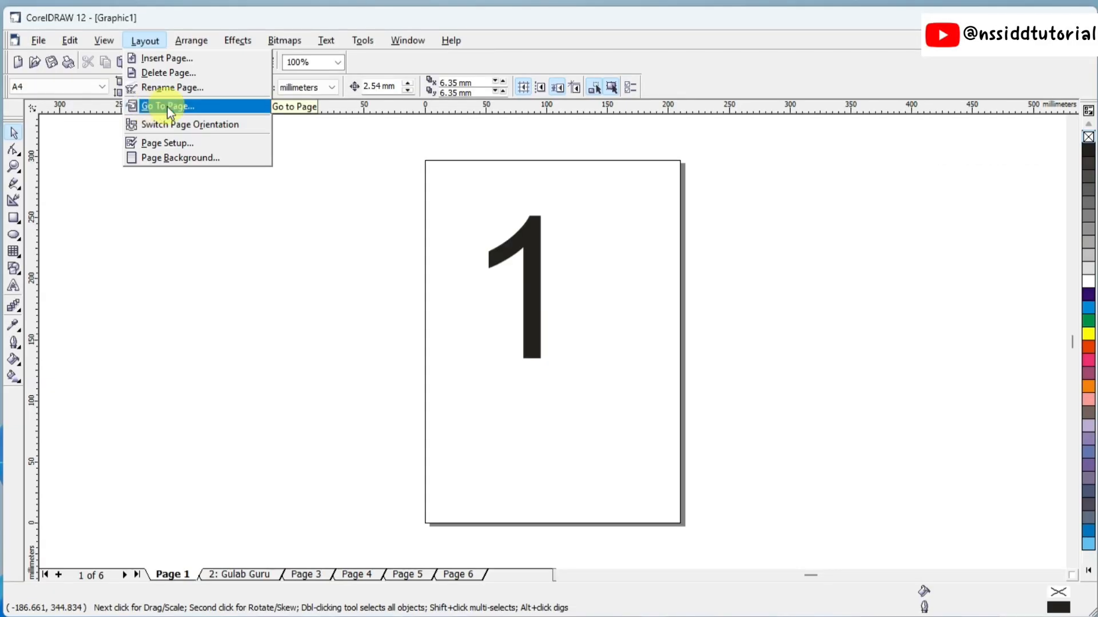
View pages 2 through 6 in turn, then return to Page 1.
{"action": "left_click", "coordinate": [232, 574]}
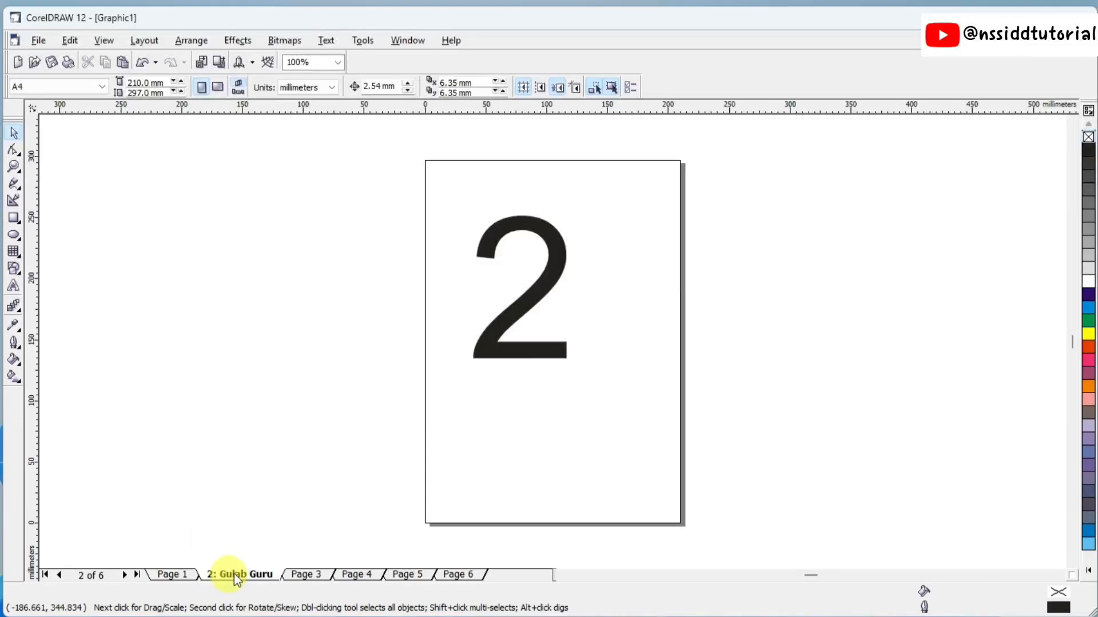
{"action": "left_click", "coordinate": [312, 575]}
{"action": "left_click", "coordinate": [350, 575]}
{"action": "left_click", "coordinate": [403, 573]}
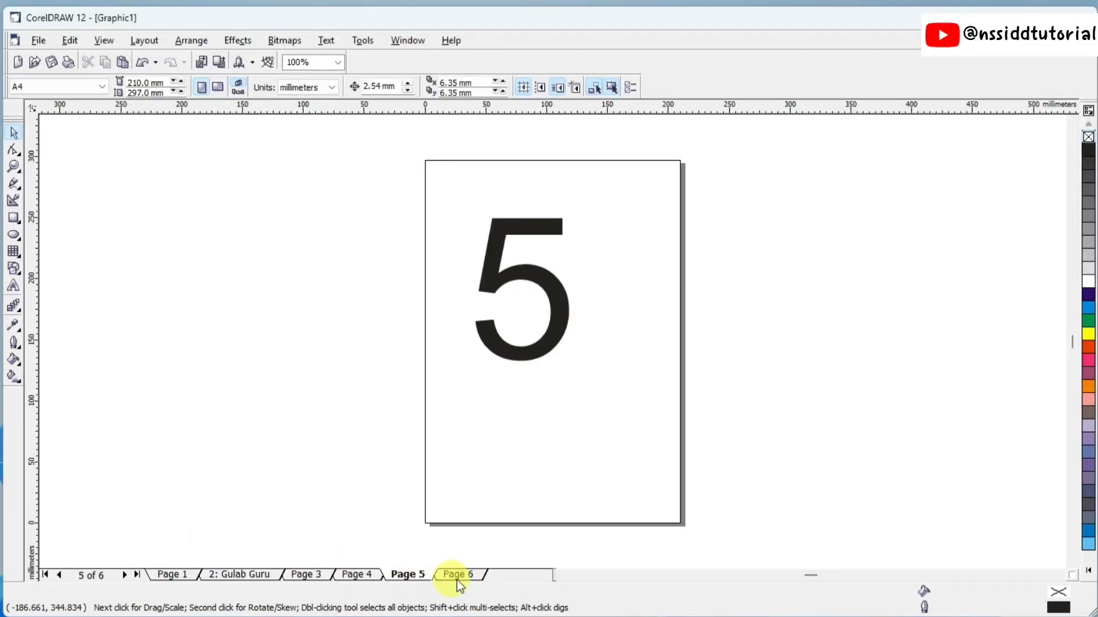
{"action": "left_click", "coordinate": [457, 575]}
{"action": "left_click", "coordinate": [170, 574]}
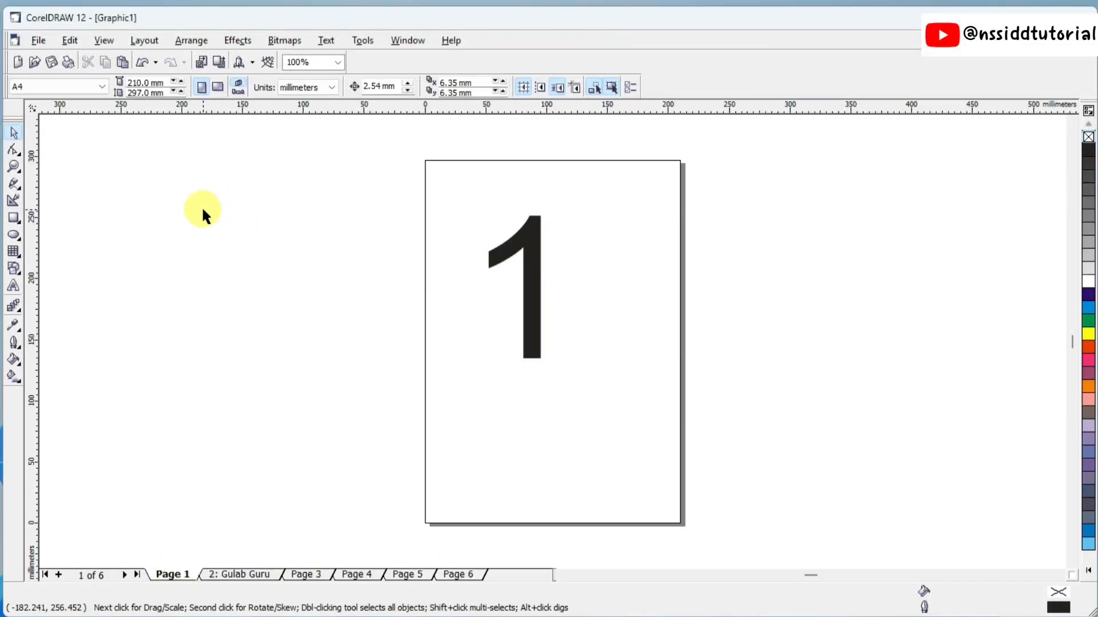
Jump to Page 6 with Go To Page.
{"action": "left_click", "coordinate": [140, 41]}
{"action": "left_click", "coordinate": [156, 107]}
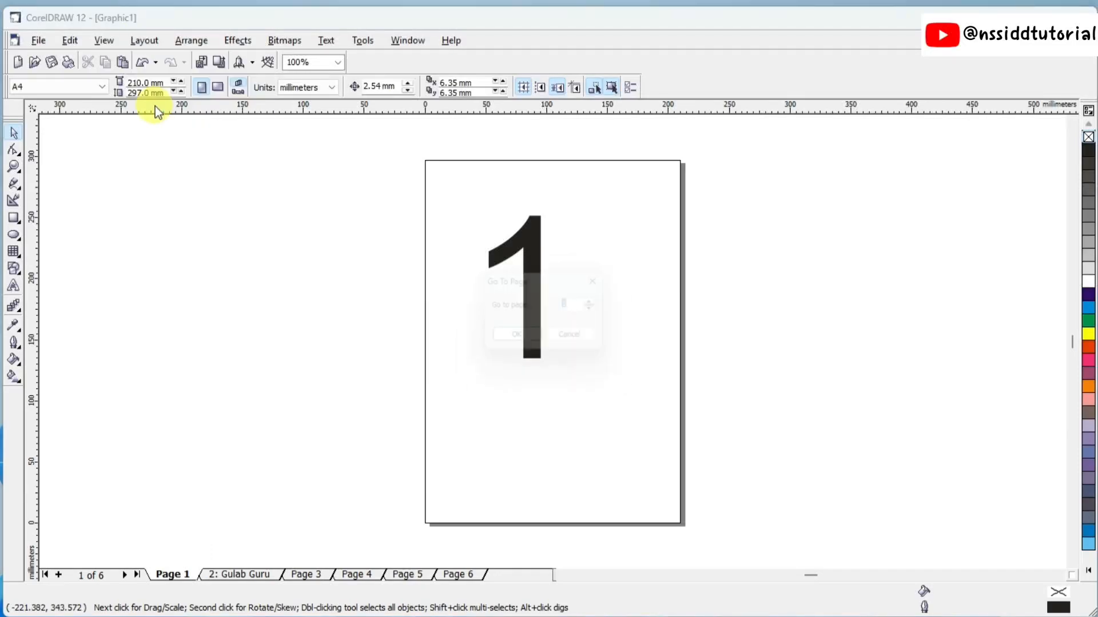
{"action": "left_click_drag", "start_coordinate": [563, 284], "coordinate": [338, 224]}
{"action": "left_click", "coordinate": [351, 223]}
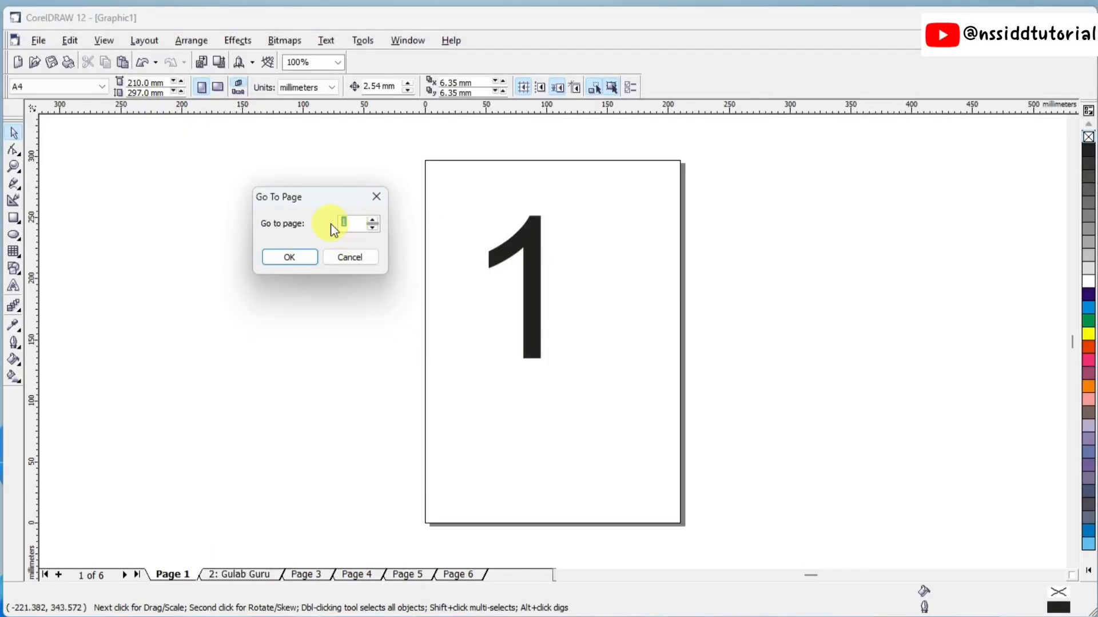
{"action": "key", "text": "BackSpace"}
{"action": "type", "text": "6"}
{"action": "left_click", "coordinate": [289, 258]}
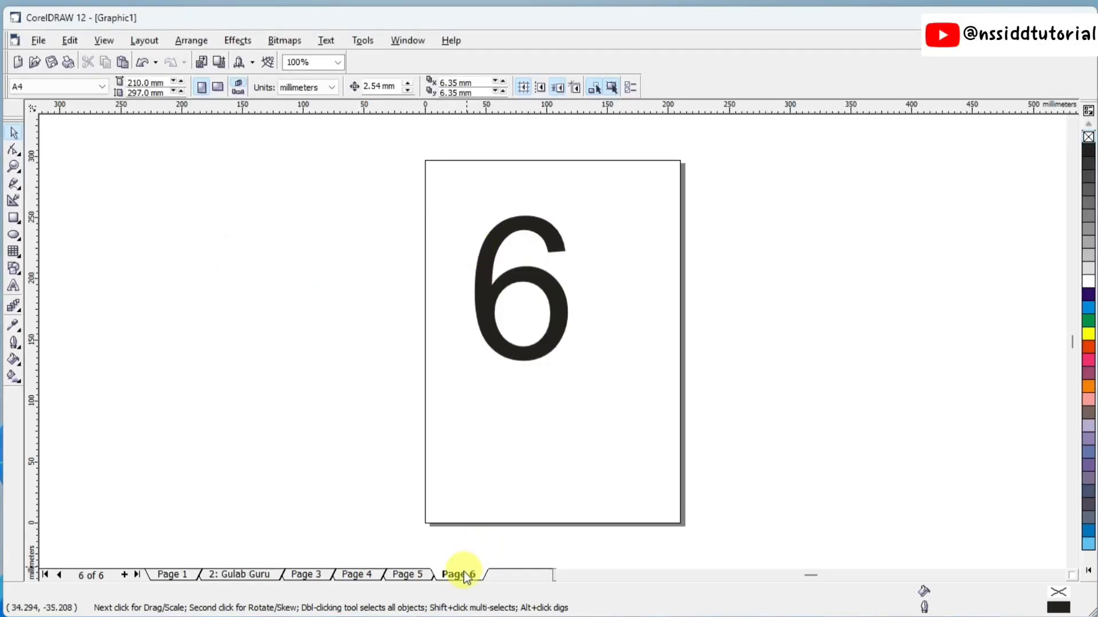
Jump to Page 3 with Go To Page.
{"action": "left_click", "coordinate": [144, 40]}
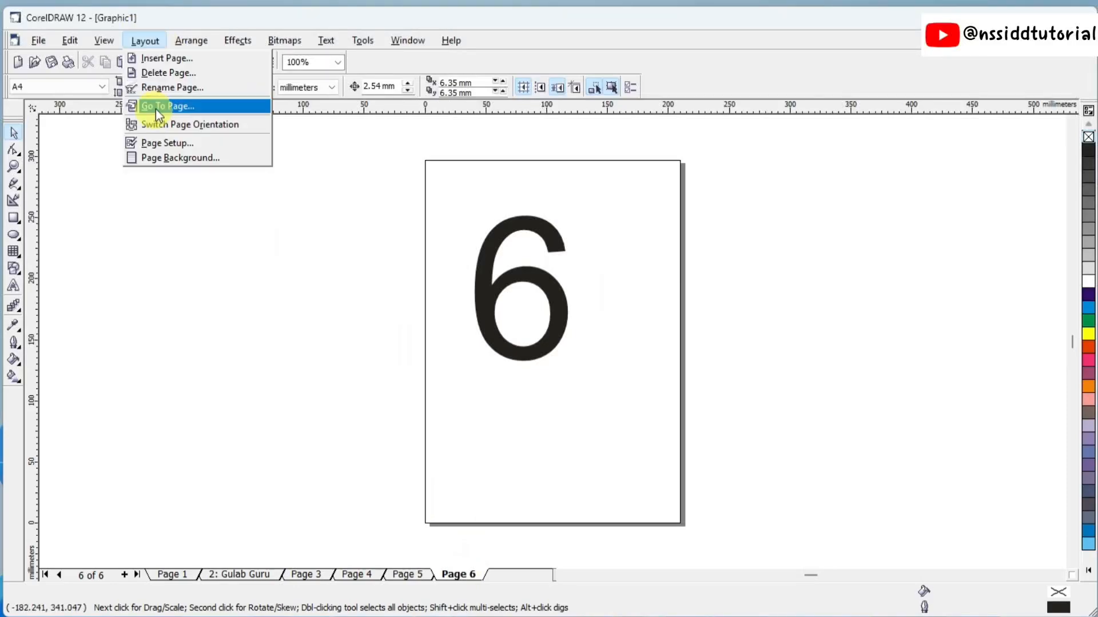
{"action": "left_click", "coordinate": [155, 104]}
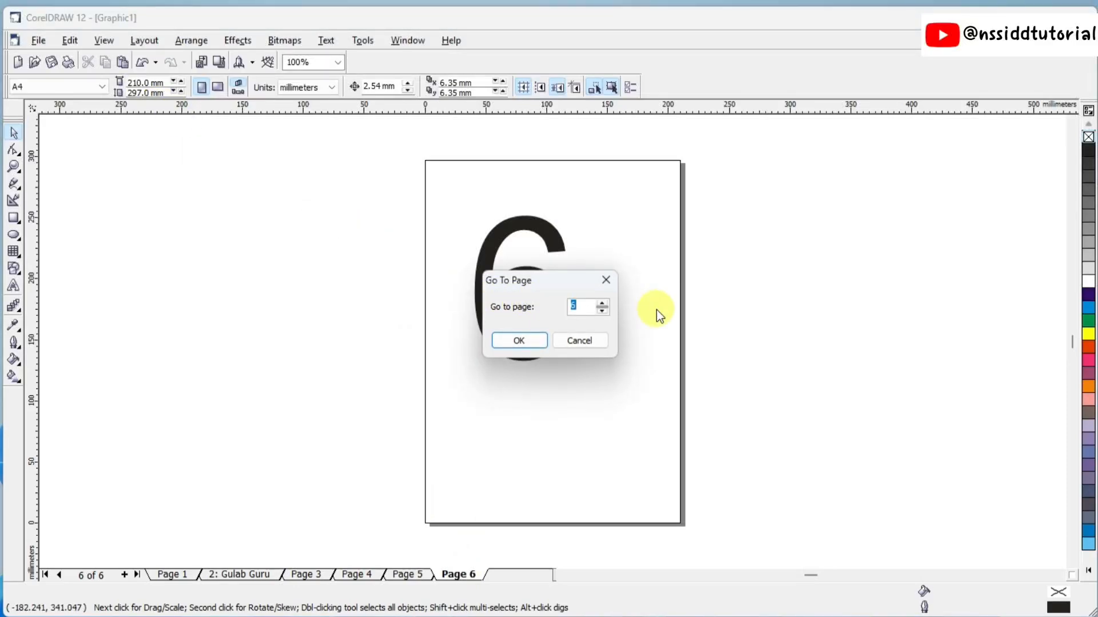
{"action": "type", "text": "4"}
{"action": "key", "text": "BackSpace"}
{"action": "type", "text": "3"}
{"action": "left_click", "coordinate": [520, 341]}
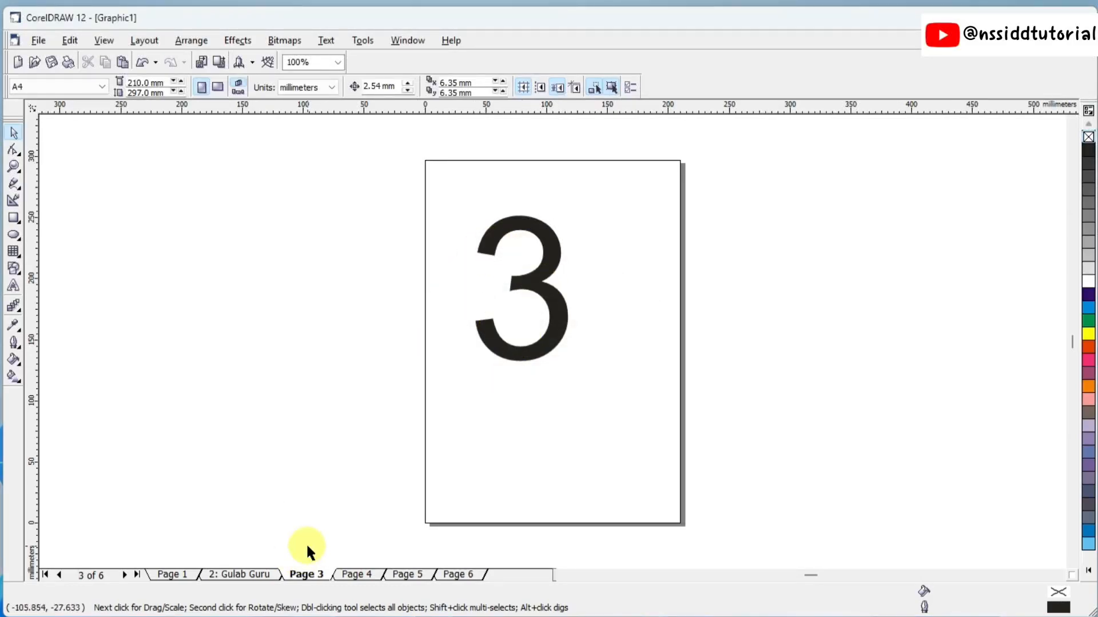
{"action": "left_click", "coordinate": [144, 40]}
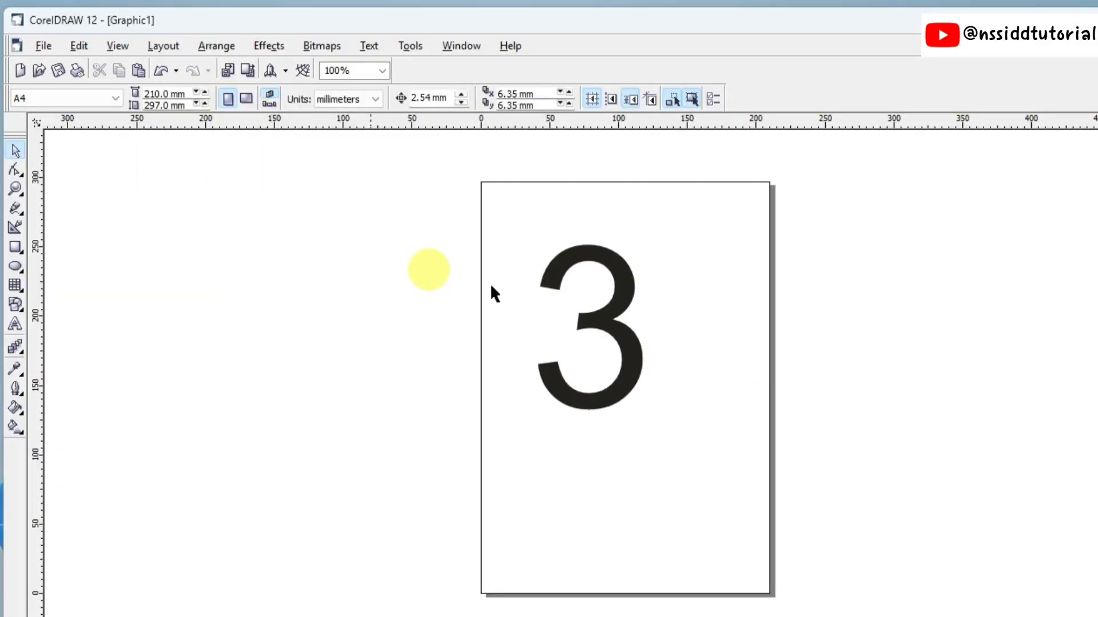
{"action": "left_click", "coordinate": [246, 99]}
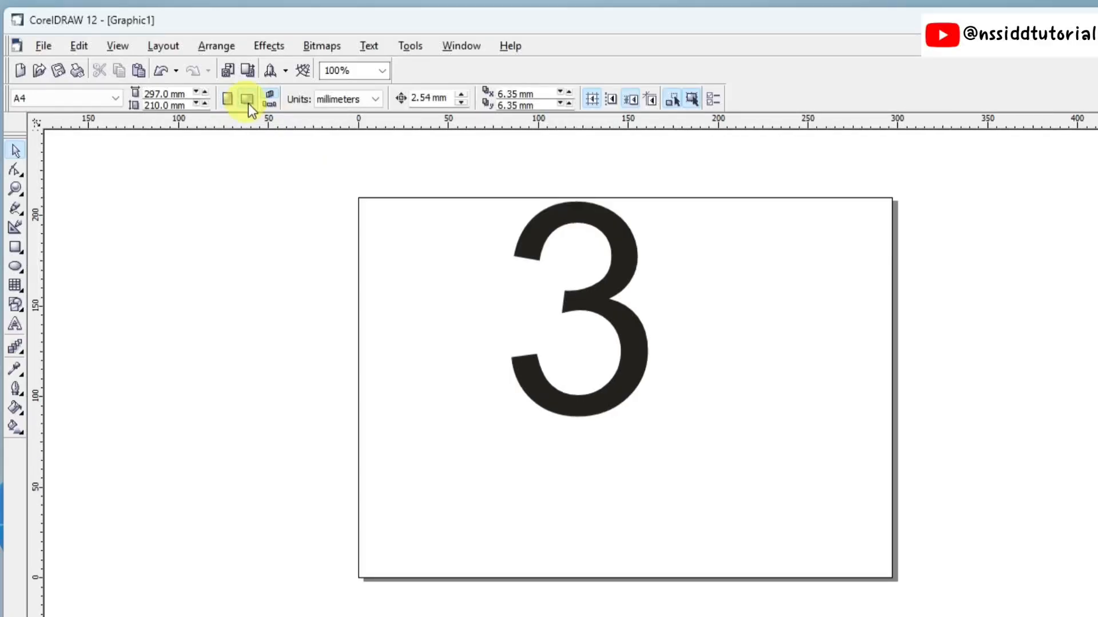
{"action": "left_click", "coordinate": [227, 99]}
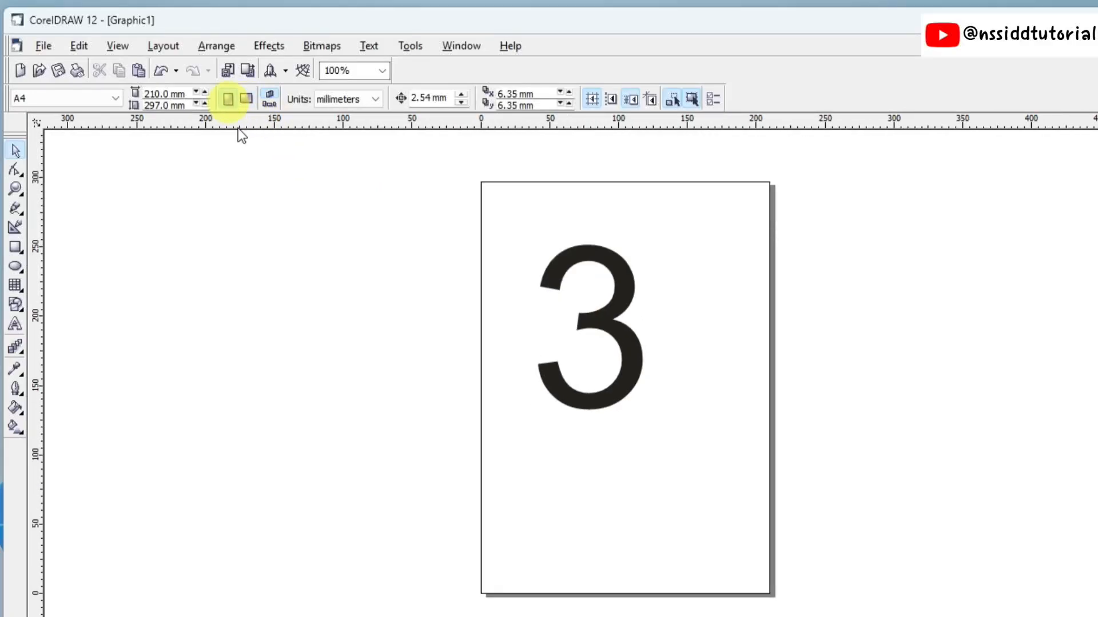
{"action": "left_click", "coordinate": [162, 45]}
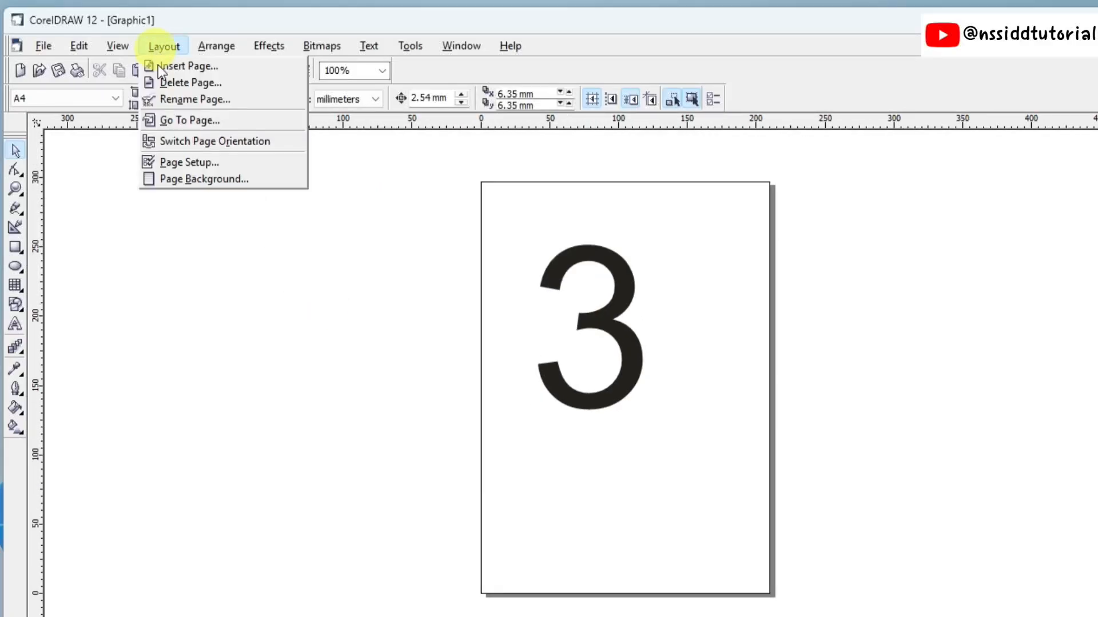
{"action": "left_click", "coordinate": [194, 143]}
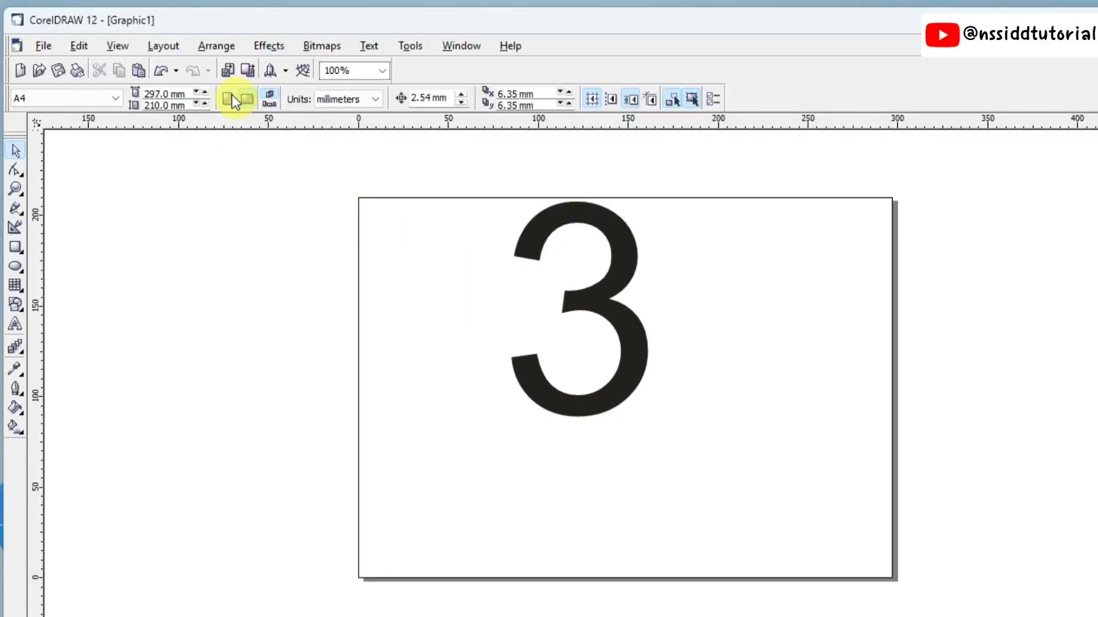
{"action": "left_click", "coordinate": [163, 46]}
{"action": "left_click", "coordinate": [181, 141]}
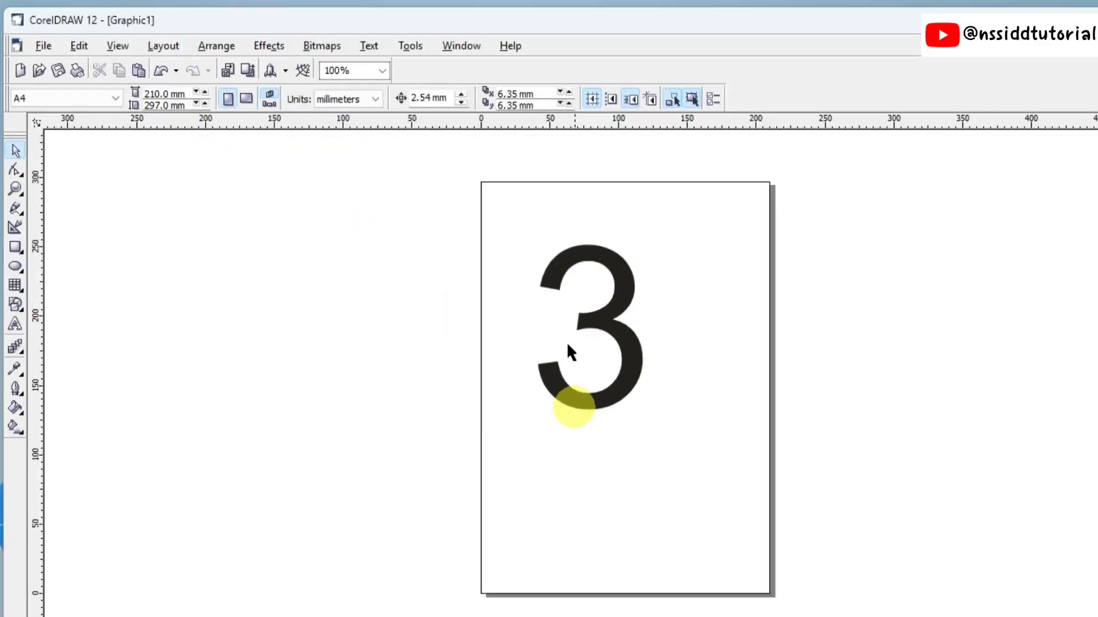
{"action": "left_click", "coordinate": [163, 46]}
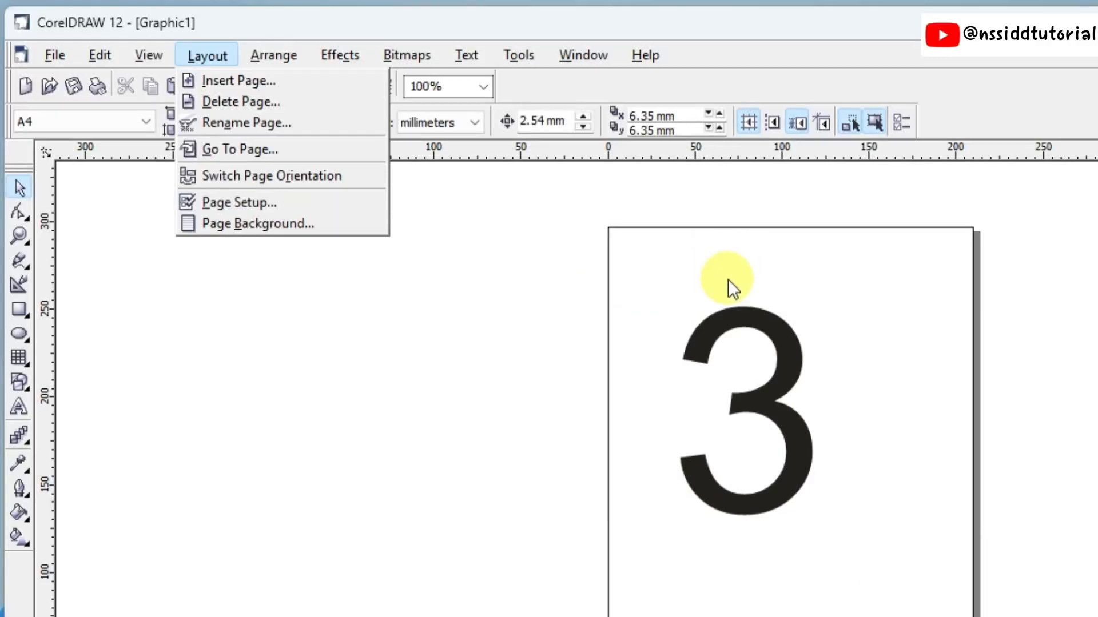
Delete pages 2 through 6.
{"action": "left_click", "coordinate": [241, 102]}
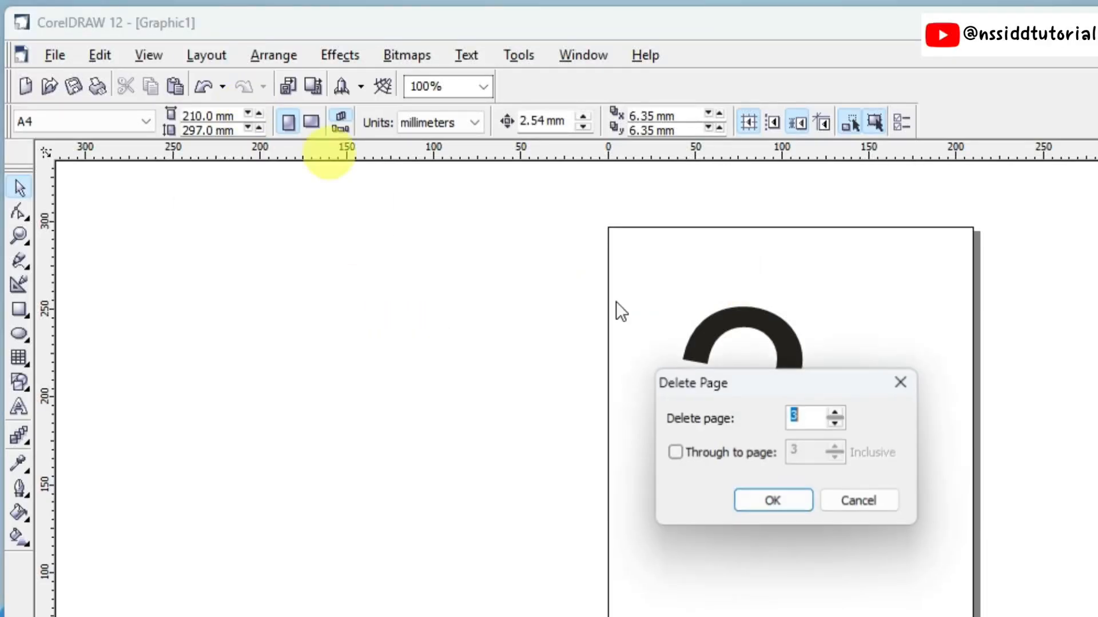
{"action": "left_click", "coordinate": [809, 419]}
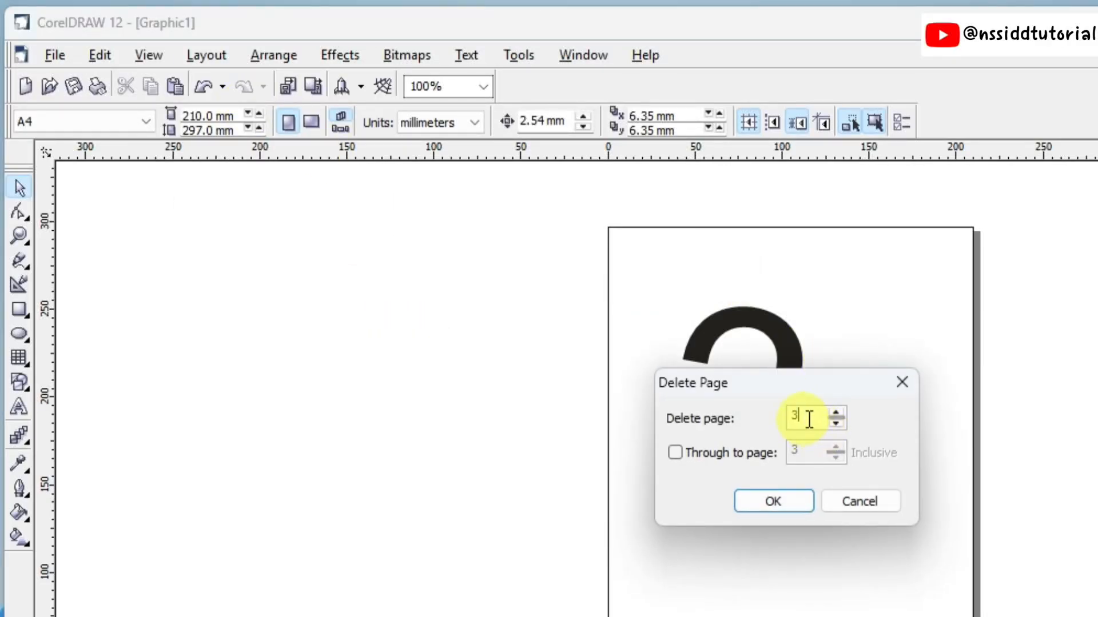
{"action": "double_click", "coordinate": [809, 419]}
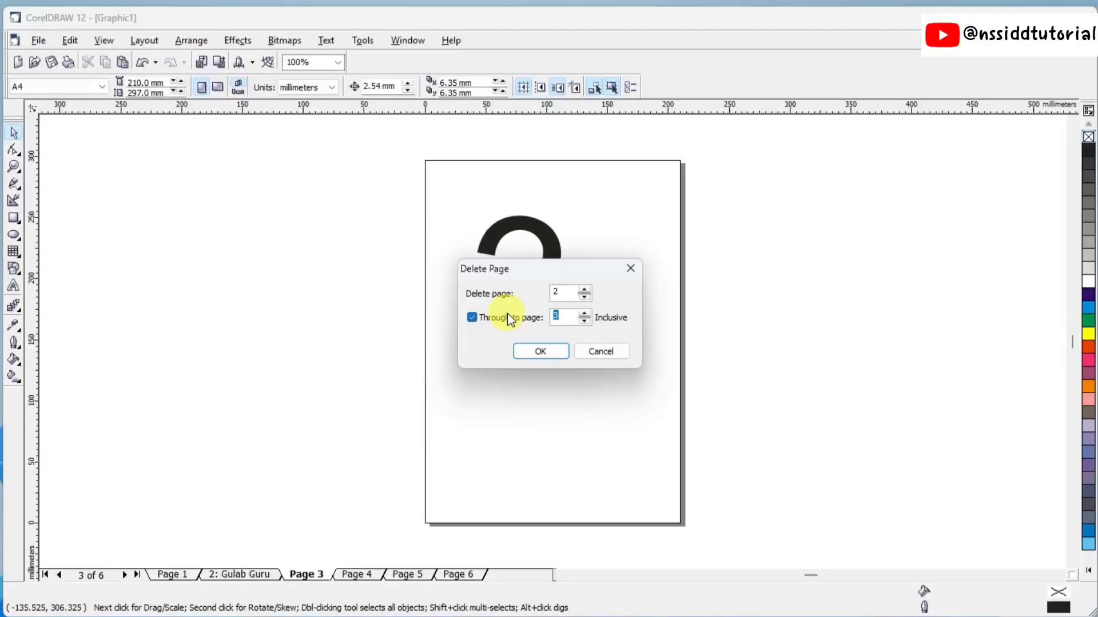
{"action": "type", "text": "6"}
{"action": "left_click", "coordinate": [549, 352]}
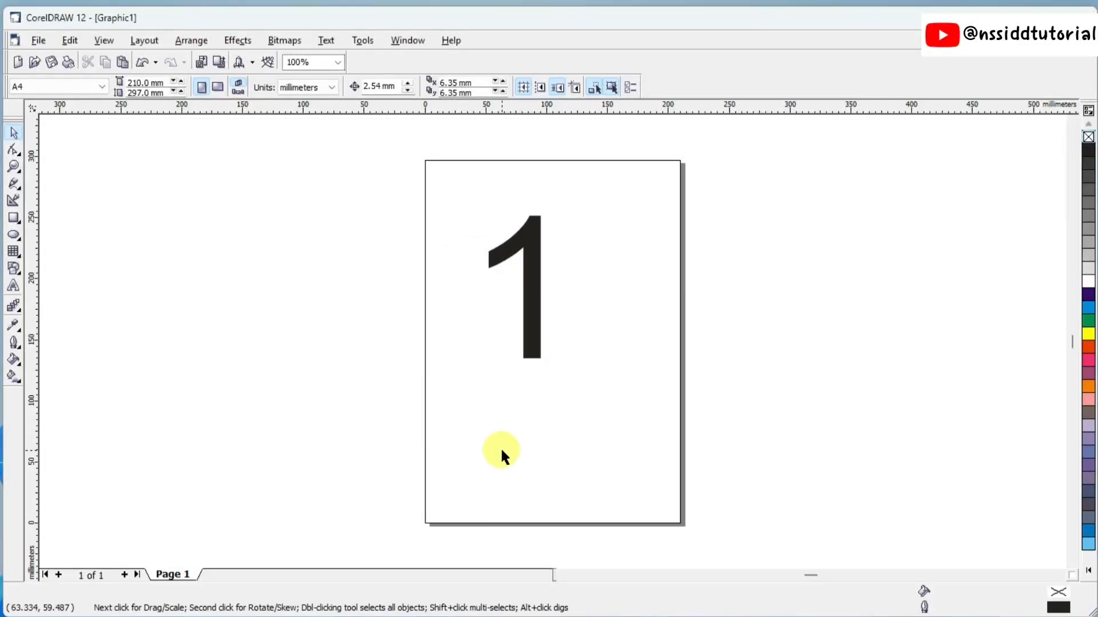
Delete the large number 1 from the remaining page.
{"action": "left_click", "coordinate": [526, 239]}
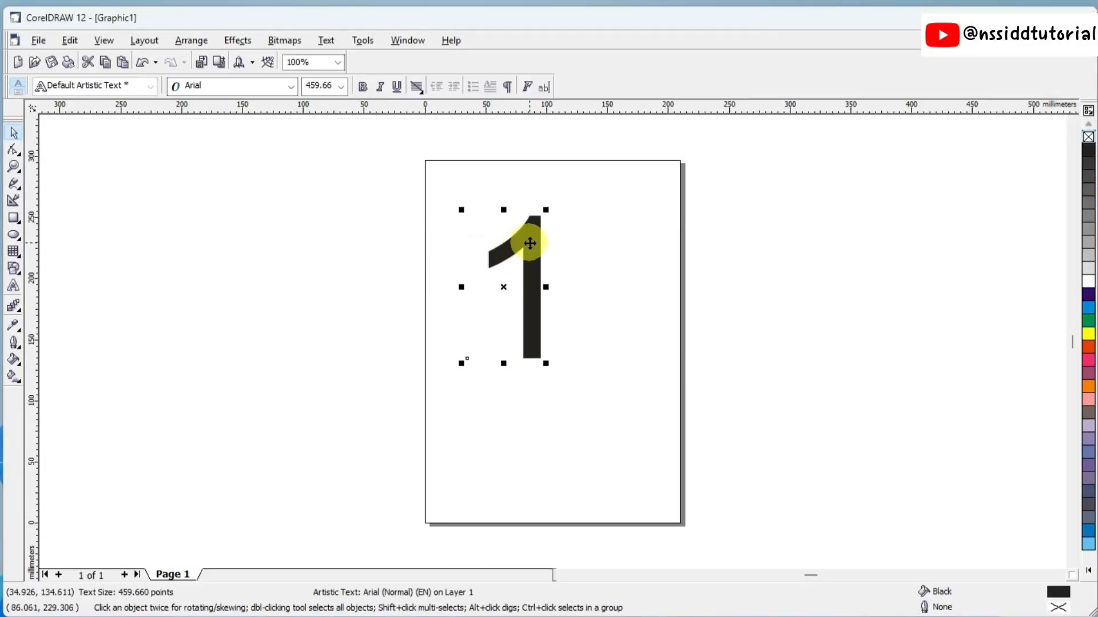
{"action": "key", "text": "Delete"}
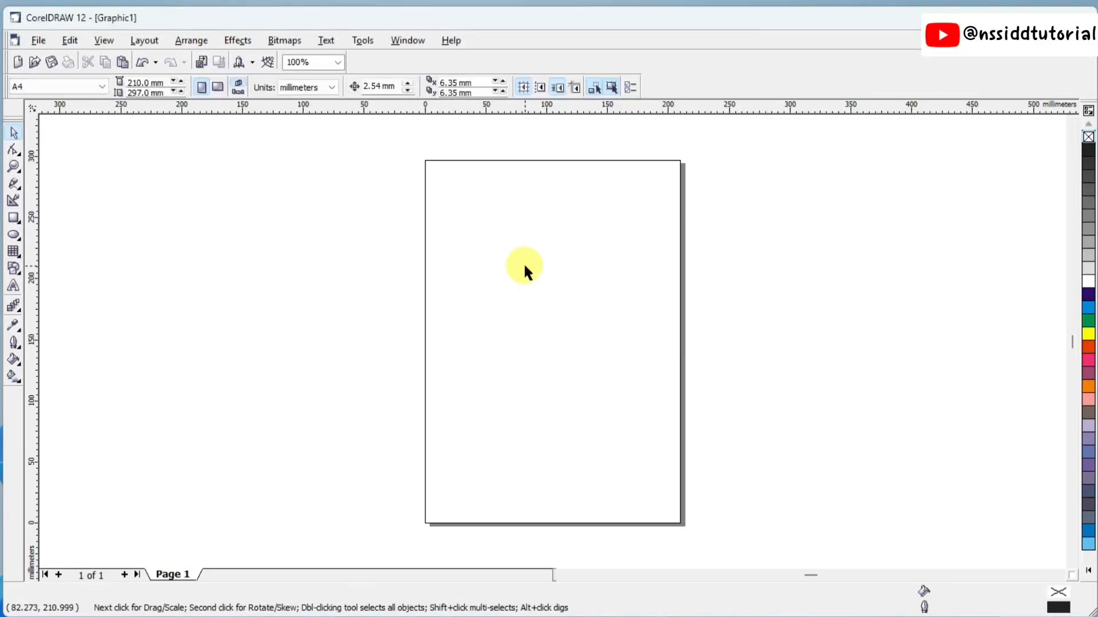
{"action": "left_click", "coordinate": [144, 40]}
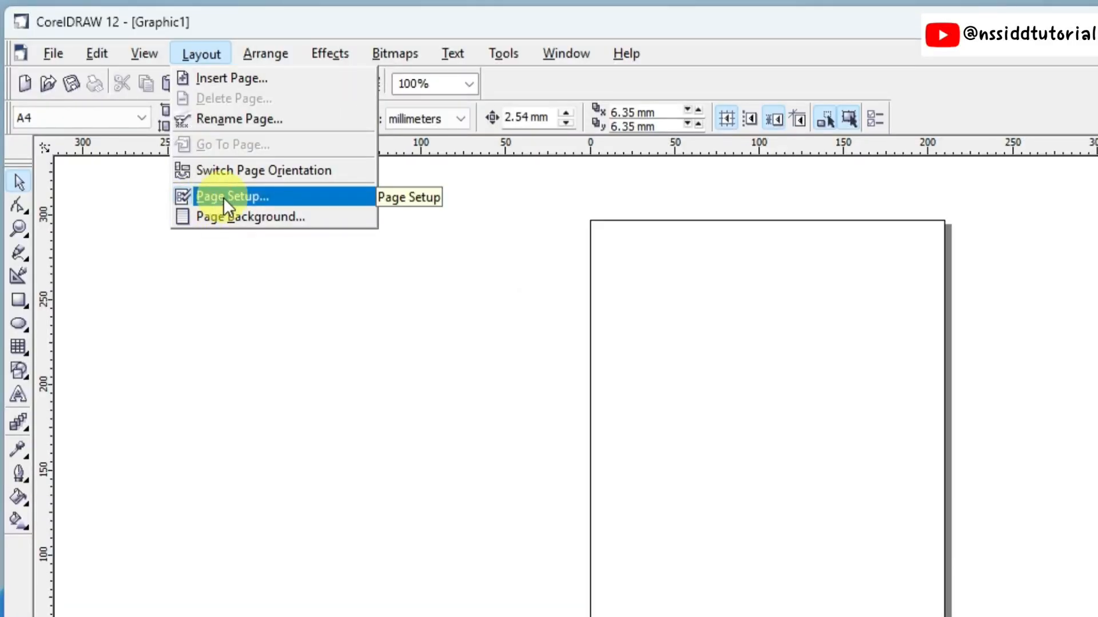
In Page Setup, keep Paper at A4 and finish with Landscape orientation (297 × 210 mm).
{"action": "left_click", "coordinate": [223, 197]}
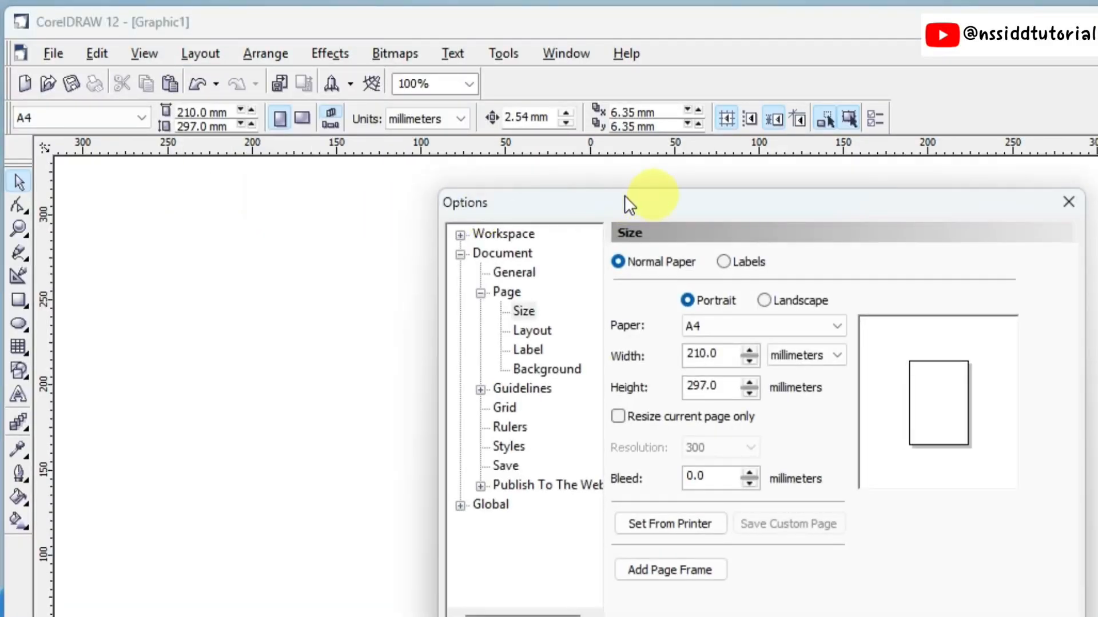
{"action": "left_click_drag", "start_coordinate": [624, 194], "coordinate": [384, 131]}
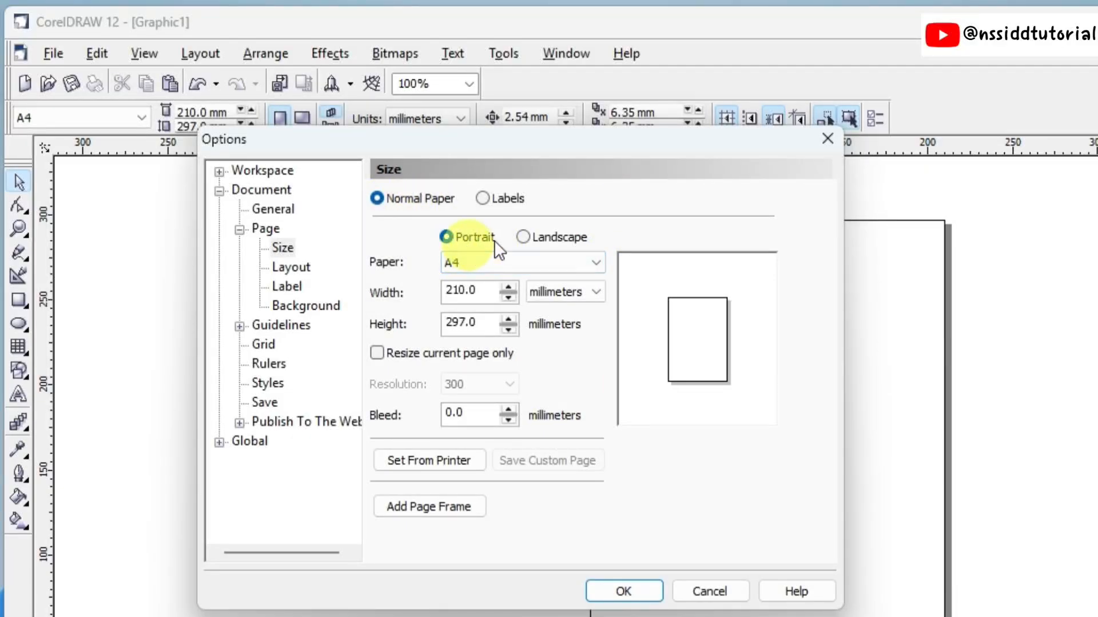
{"action": "left_click", "coordinate": [525, 236]}
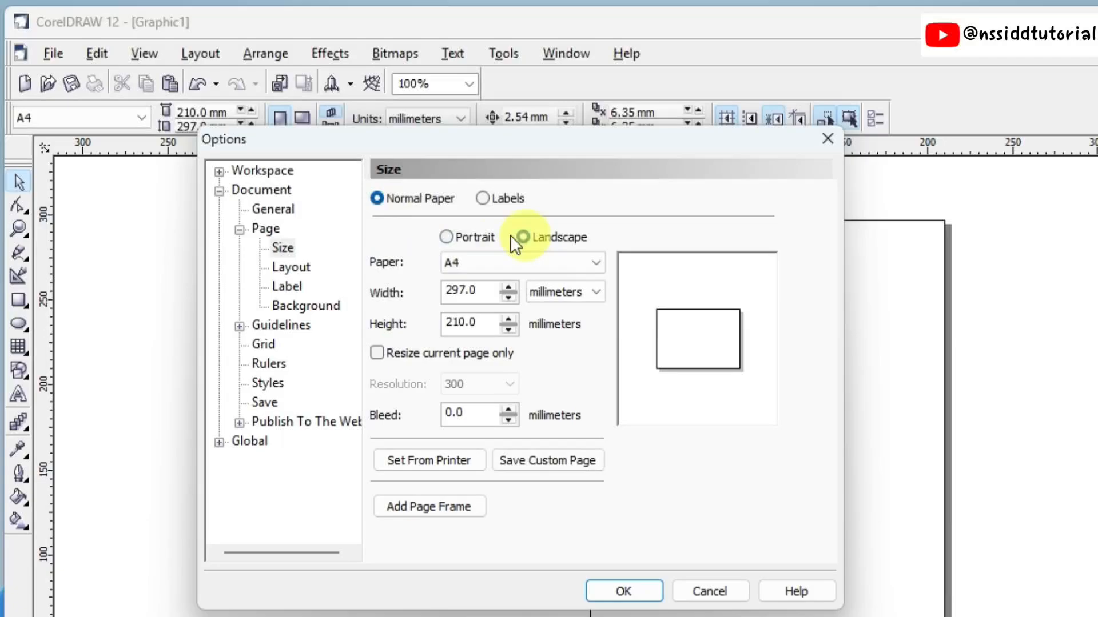
{"action": "left_click", "coordinate": [447, 238]}
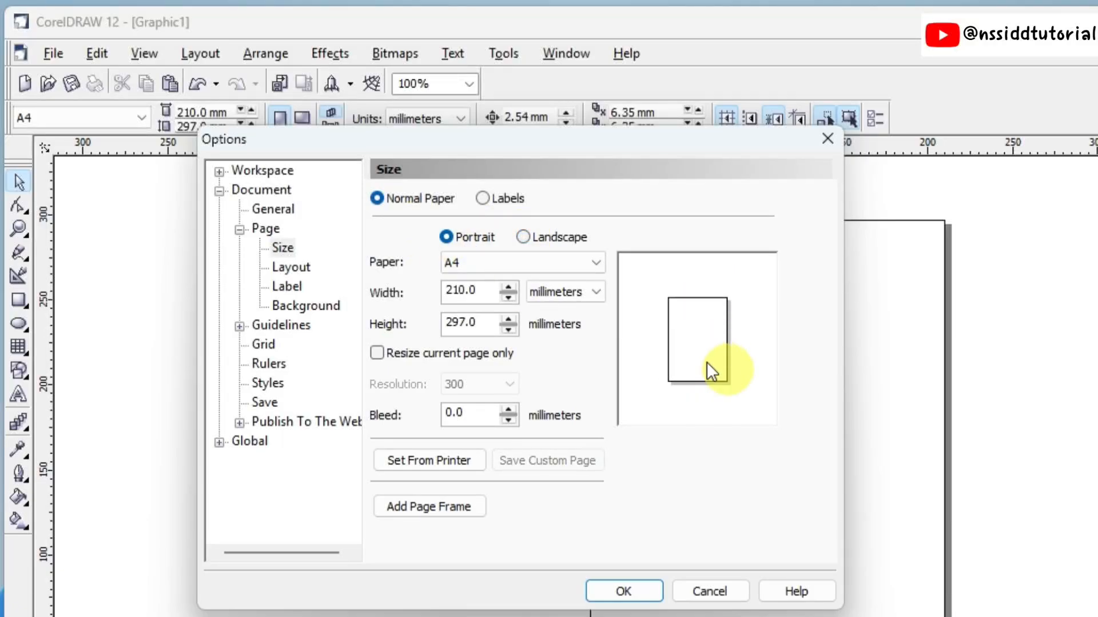
{"action": "left_click", "coordinate": [523, 235]}
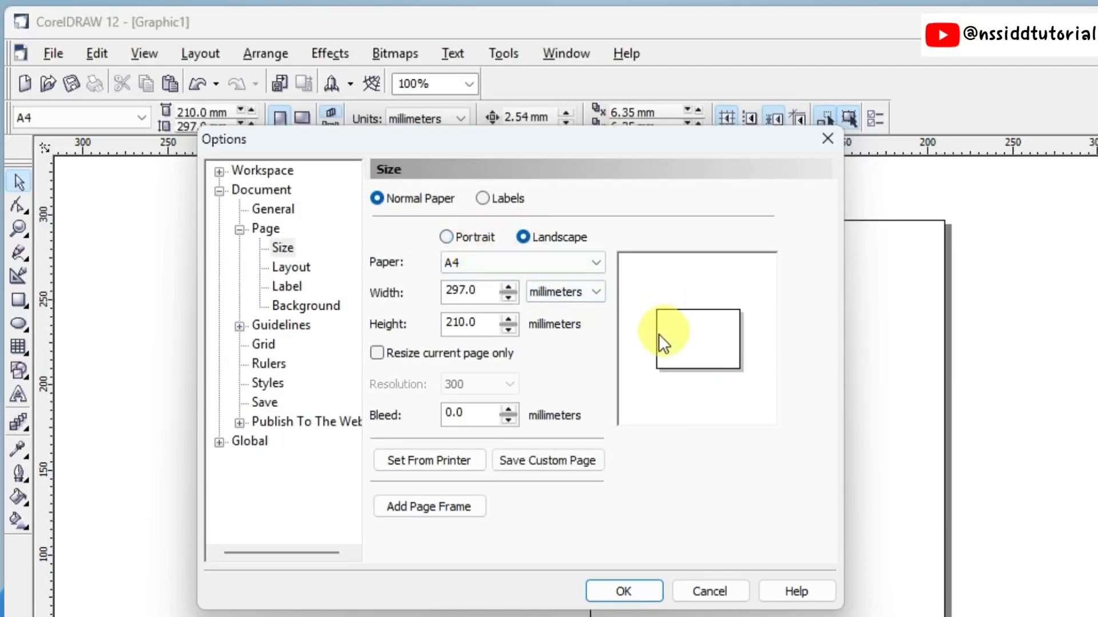
{"action": "left_click", "coordinate": [444, 236]}
{"action": "left_click", "coordinate": [524, 235]}
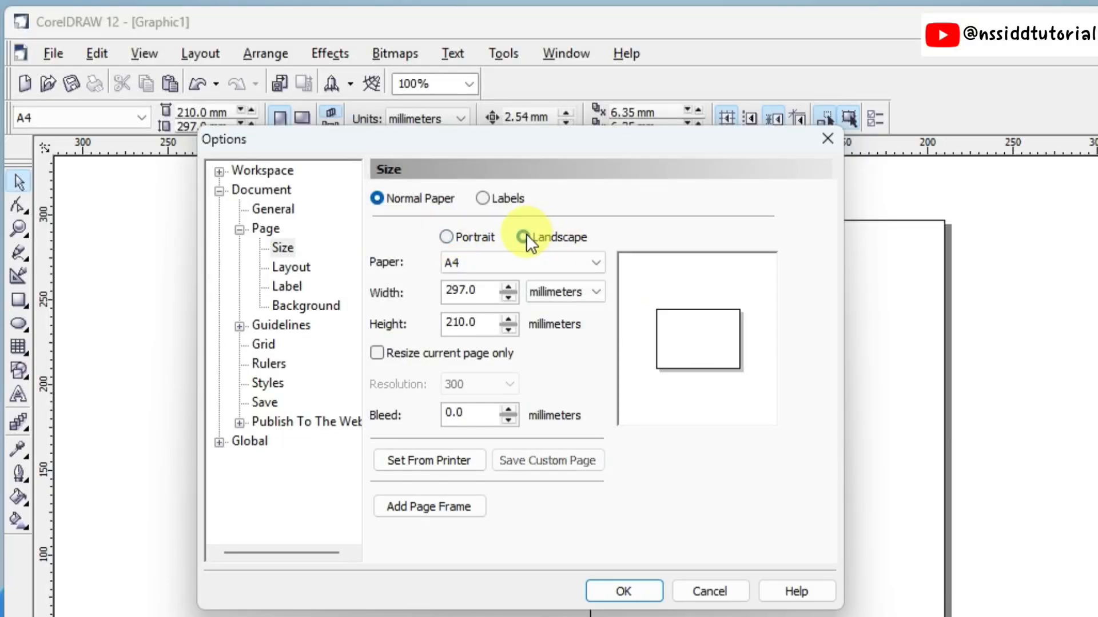
{"action": "left_click", "coordinate": [548, 263]}
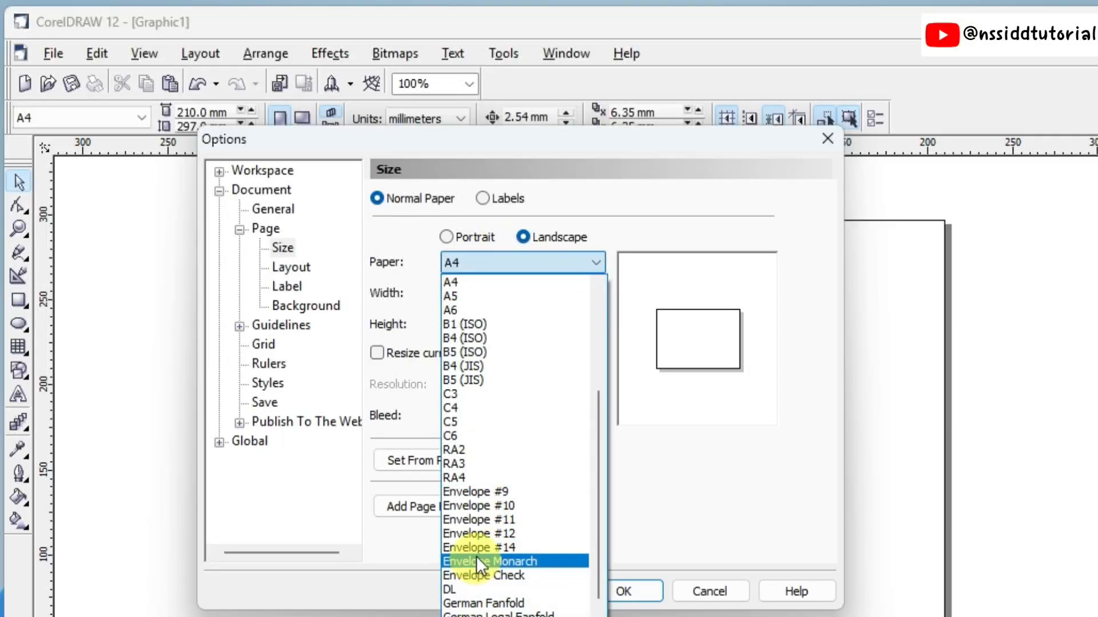
{"action": "scroll", "coordinate": [484, 566], "scroll_direction": "down", "scroll_amount": 3}
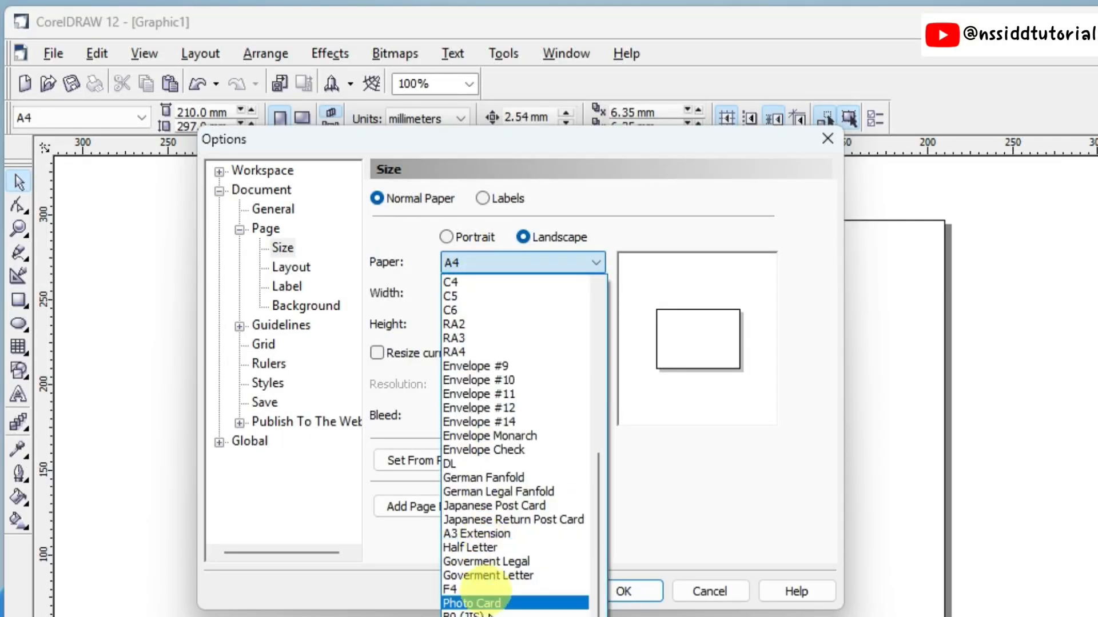
{"action": "scroll", "coordinate": [503, 418], "scroll_direction": "up", "scroll_amount": 5}
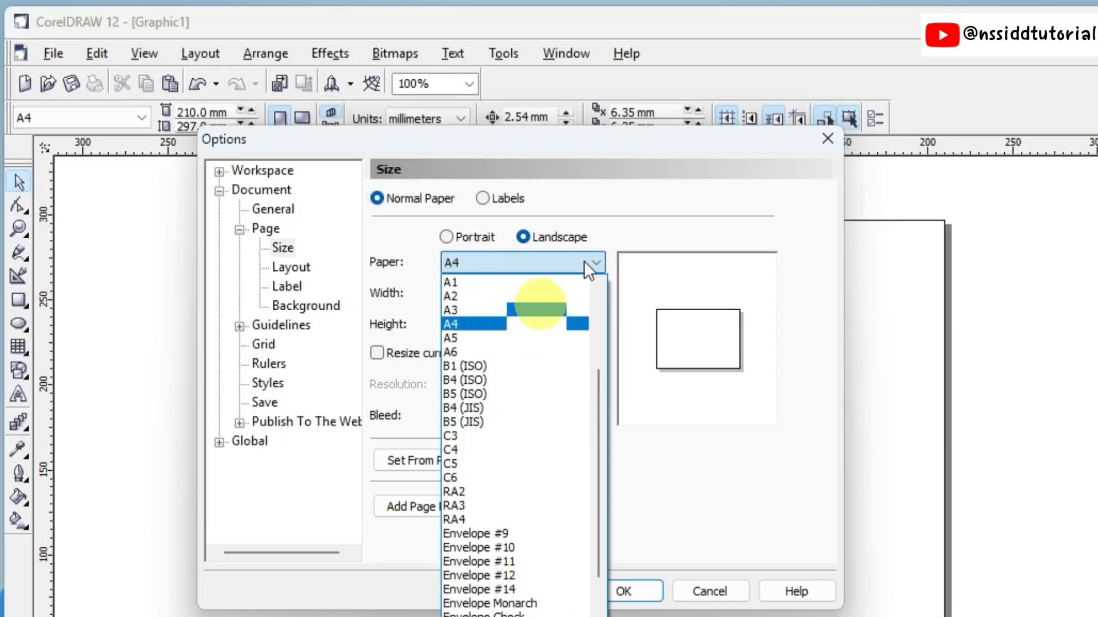
{"action": "left_click", "coordinate": [534, 322]}
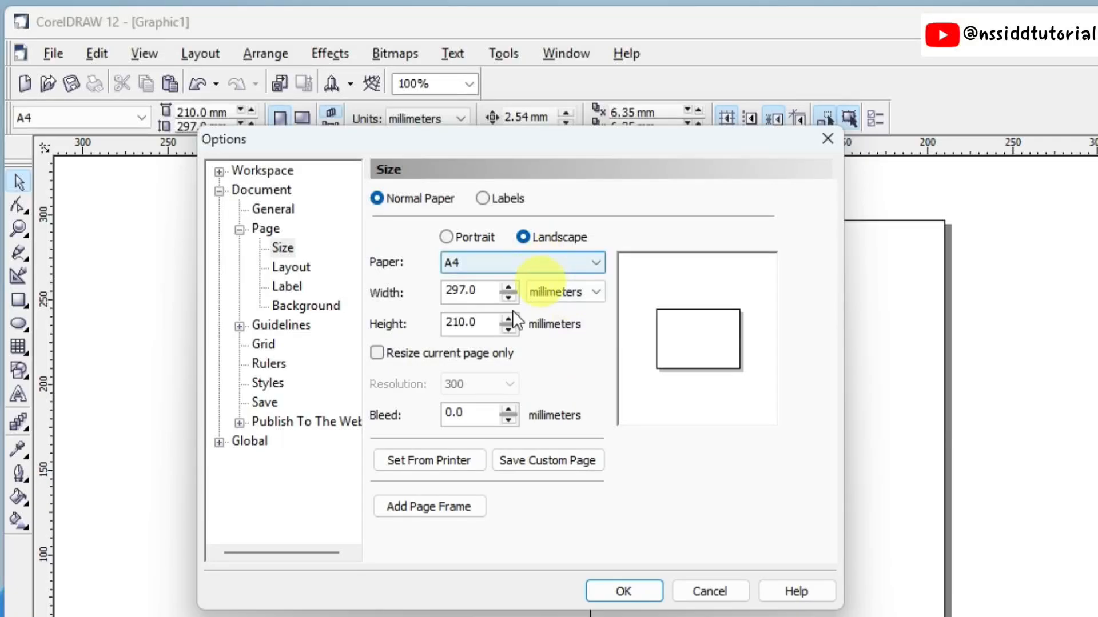
Switch page units to feet and enter width 7 and height 2, making Paper Custom.
{"action": "left_click_drag", "start_coordinate": [488, 291], "coordinate": [430, 290]}
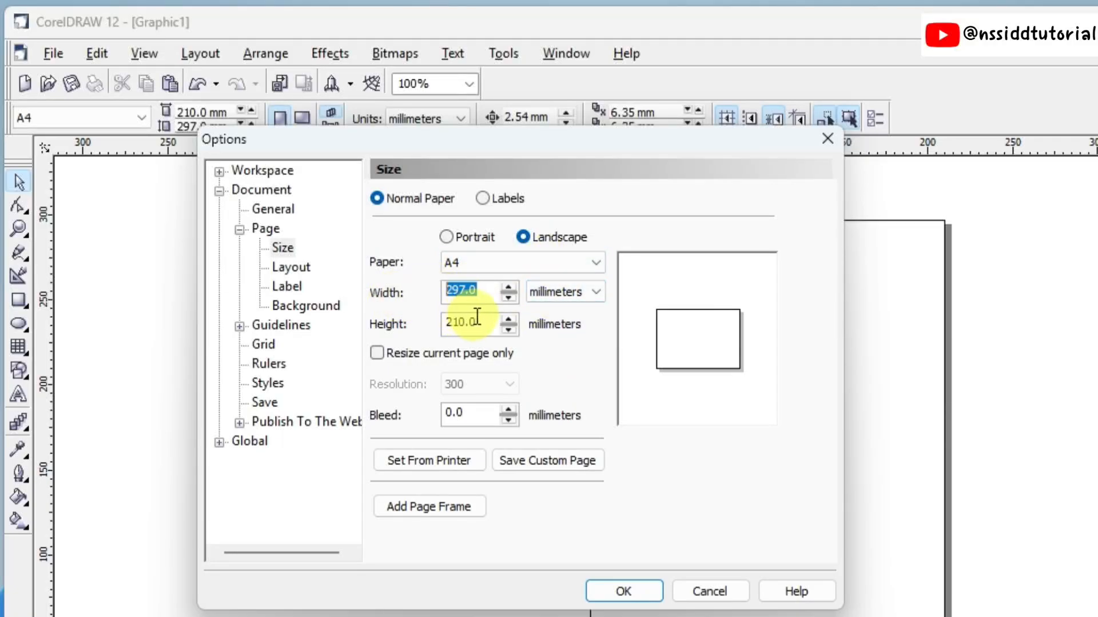
{"action": "left_click_drag", "start_coordinate": [477, 318], "coordinate": [436, 320]}
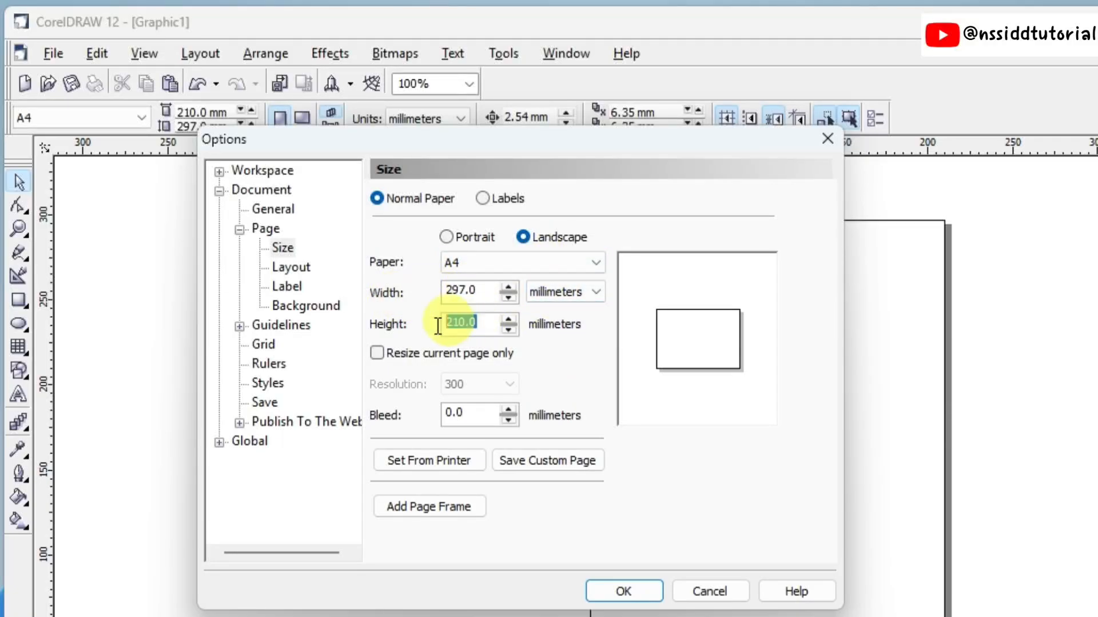
{"action": "left_click", "coordinate": [596, 293]}
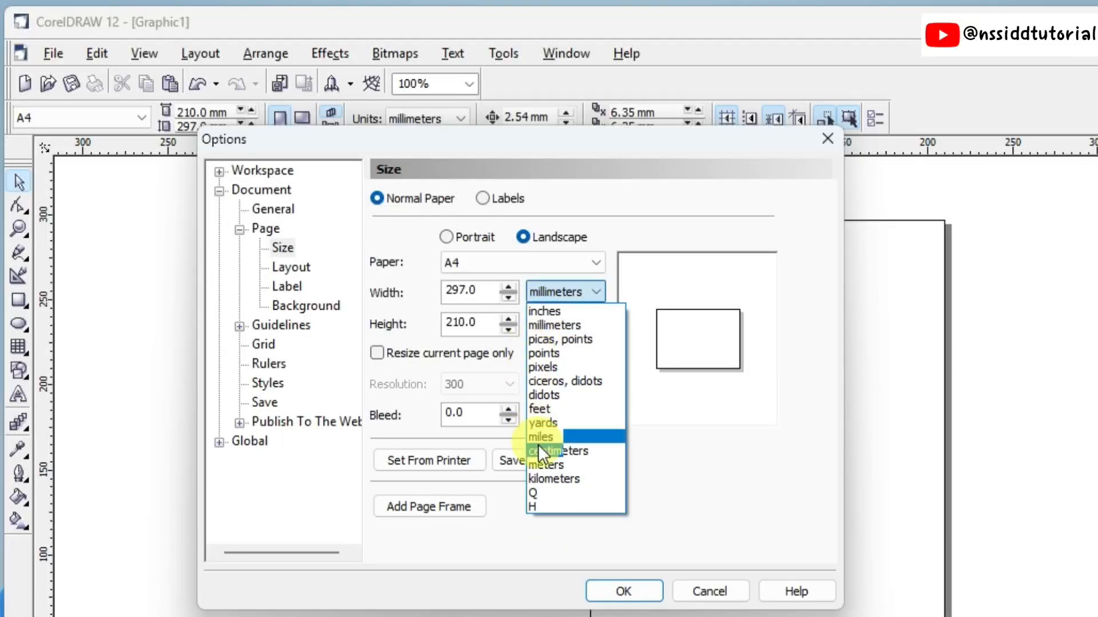
{"action": "left_click", "coordinate": [544, 410]}
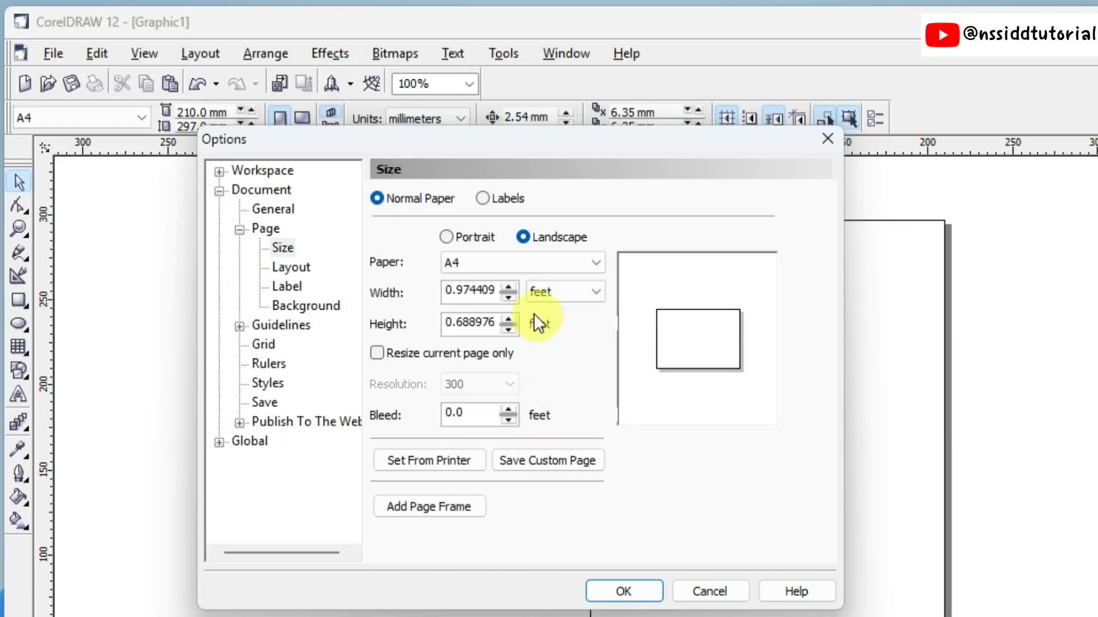
{"action": "double_click", "coordinate": [473, 293]}
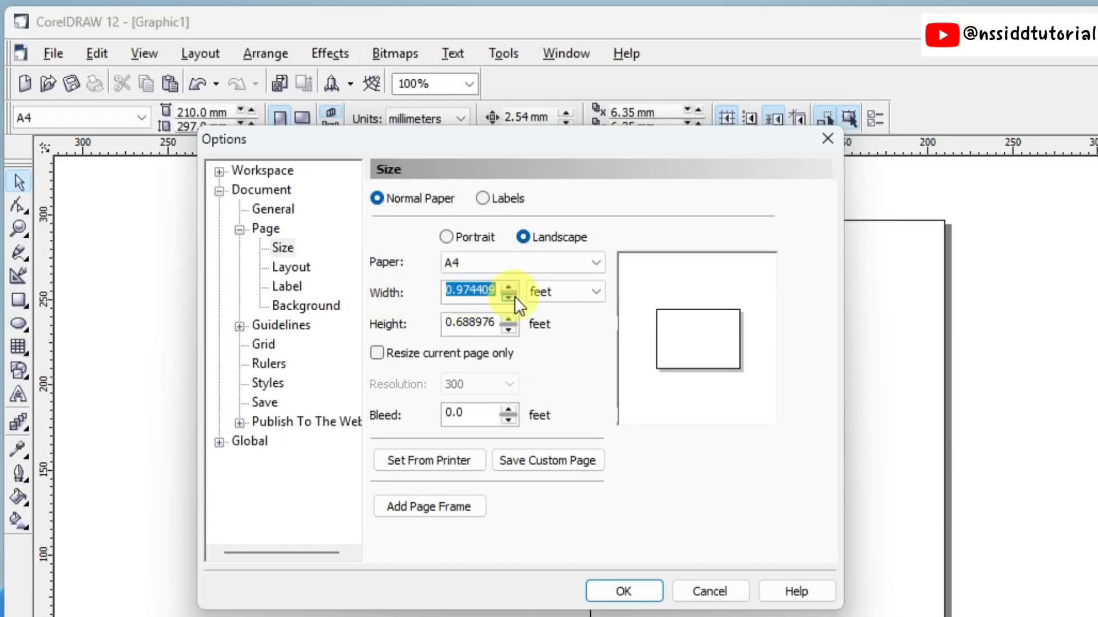
{"action": "type", "text": "7"}
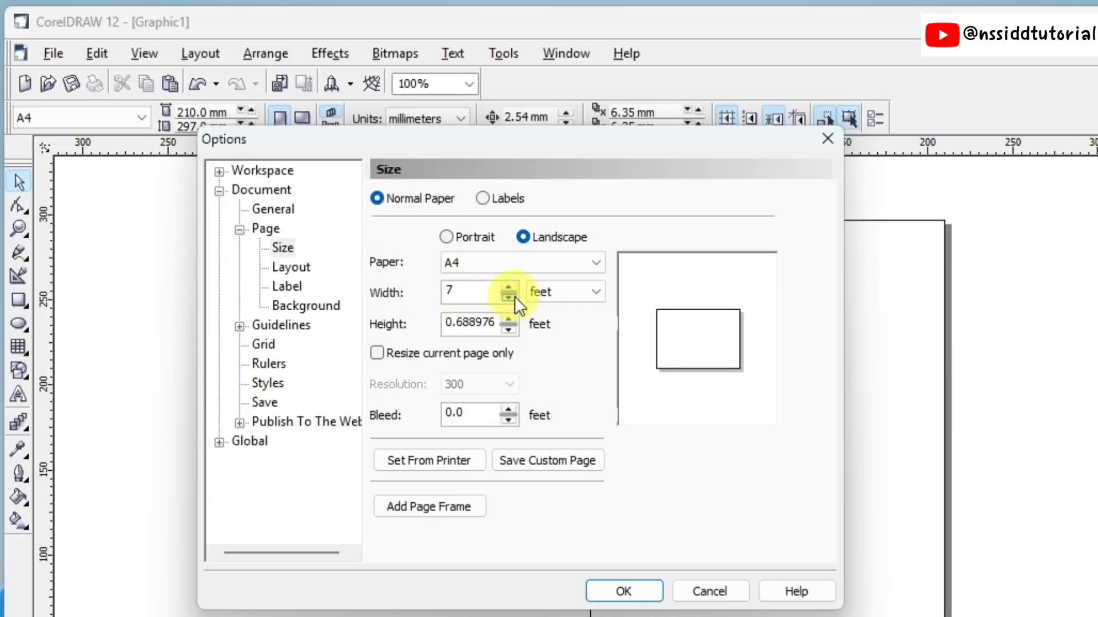
{"action": "double_click", "coordinate": [482, 322]}
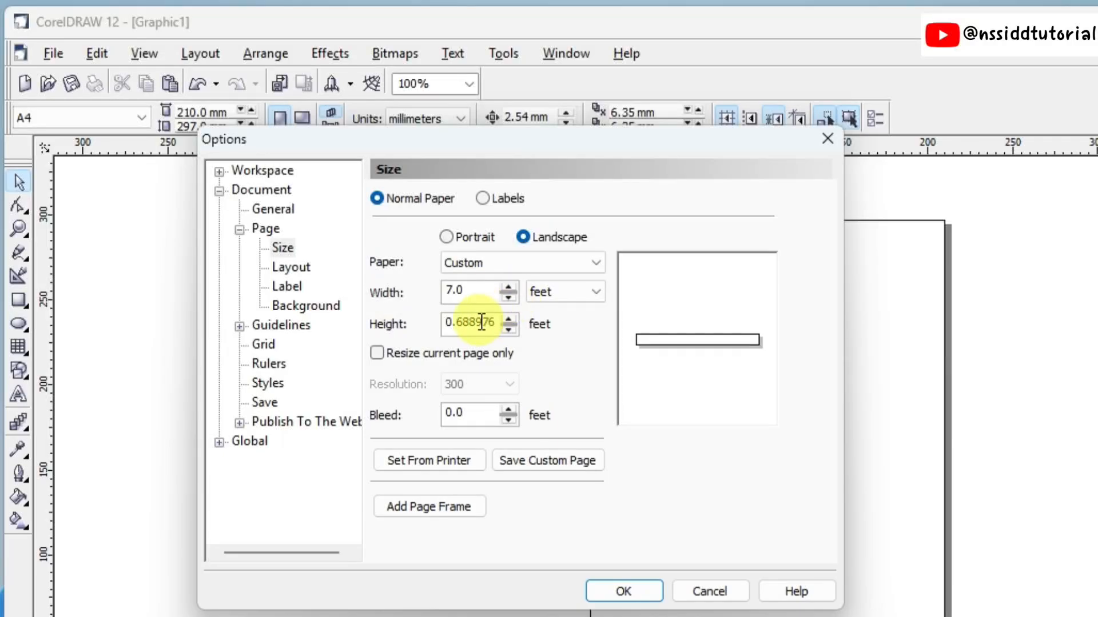
{"action": "double_click", "coordinate": [482, 322]}
{"action": "type", "text": "2"}
{"action": "key", "text": "Tab"}
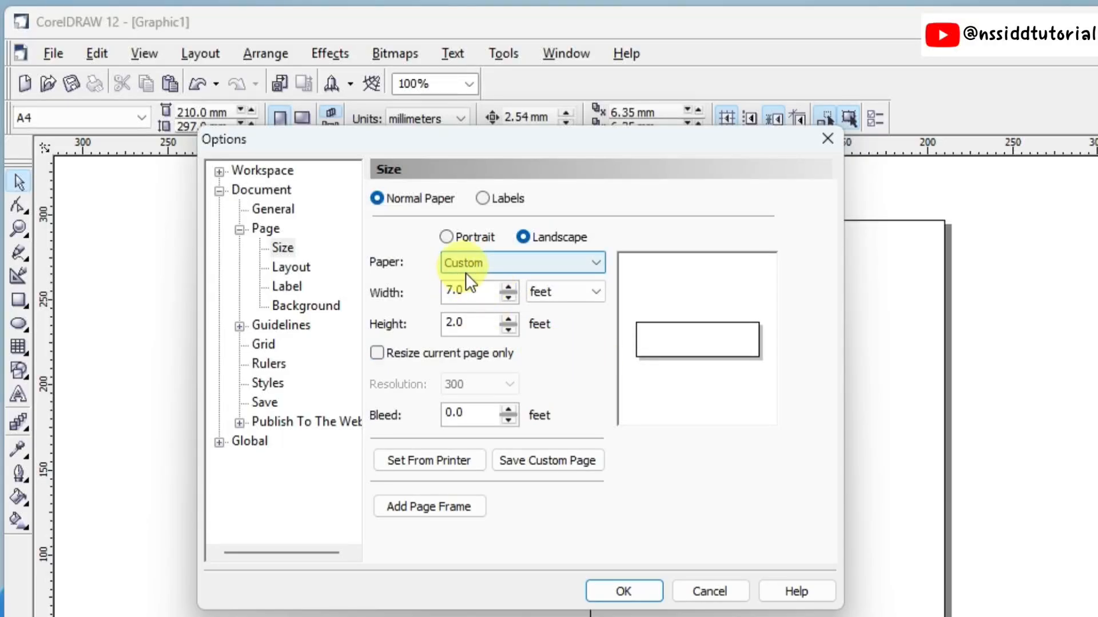
{"action": "left_click", "coordinate": [449, 302]}
{"action": "key", "text": "BackSpace"}
{"action": "type", "text": "7"}
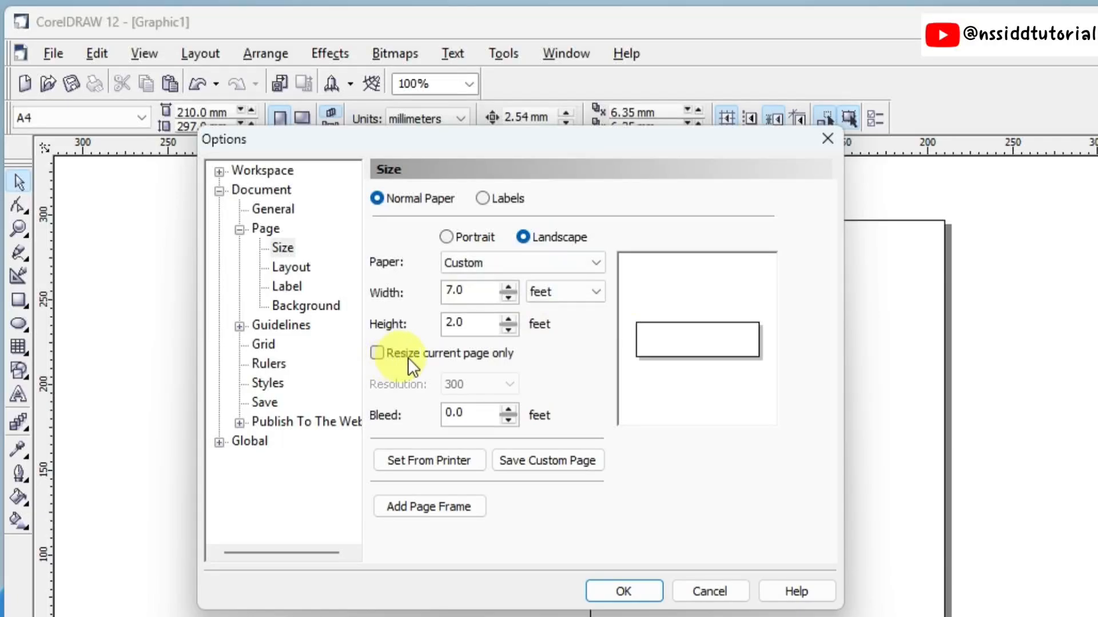
Toggle the resize-current-page-only option and confirm Options to apply the 7 × 2 ft page.
{"action": "left_click", "coordinate": [377, 351]}
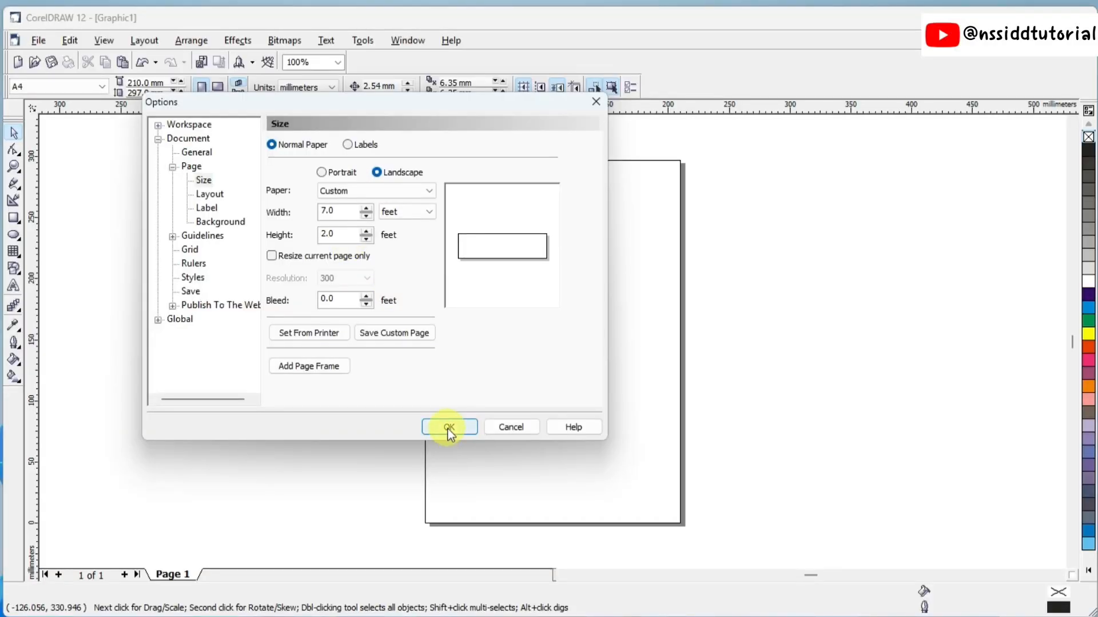
{"action": "left_click", "coordinate": [449, 427]}
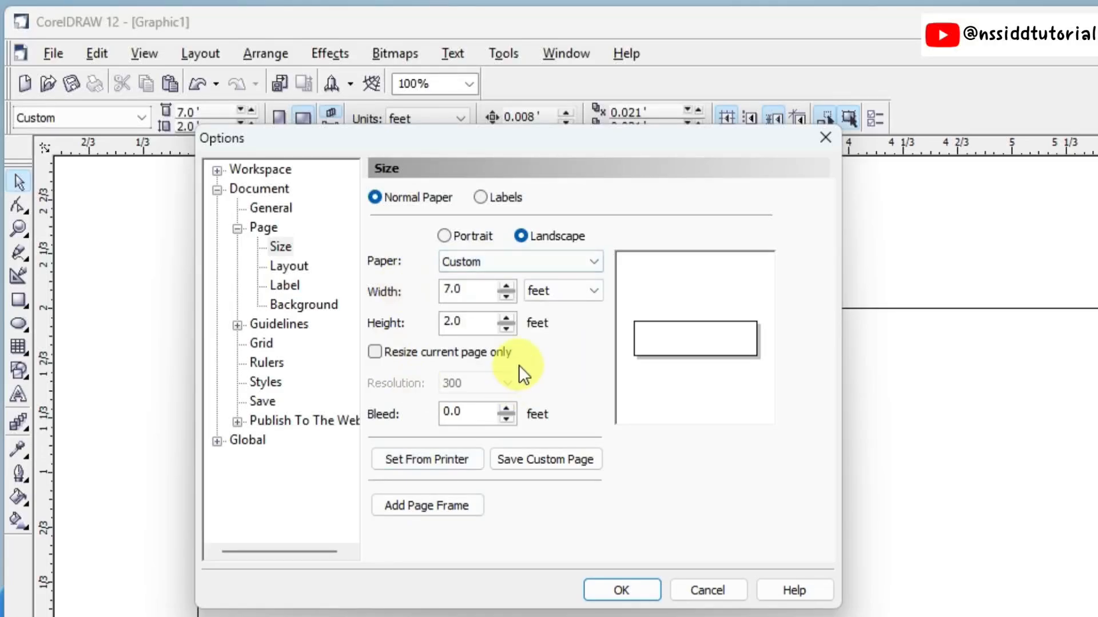
Try the printer's default page size, then return to the custom 7 × 2 ft landscape size.
{"action": "left_click", "coordinate": [432, 458]}
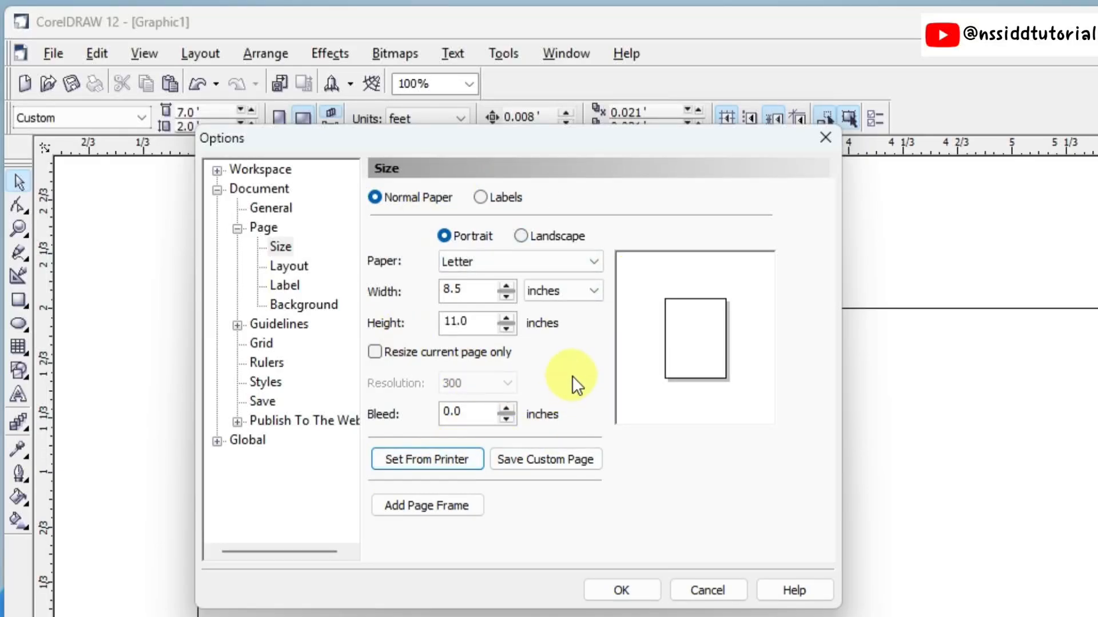
{"action": "left_click", "coordinate": [445, 466]}
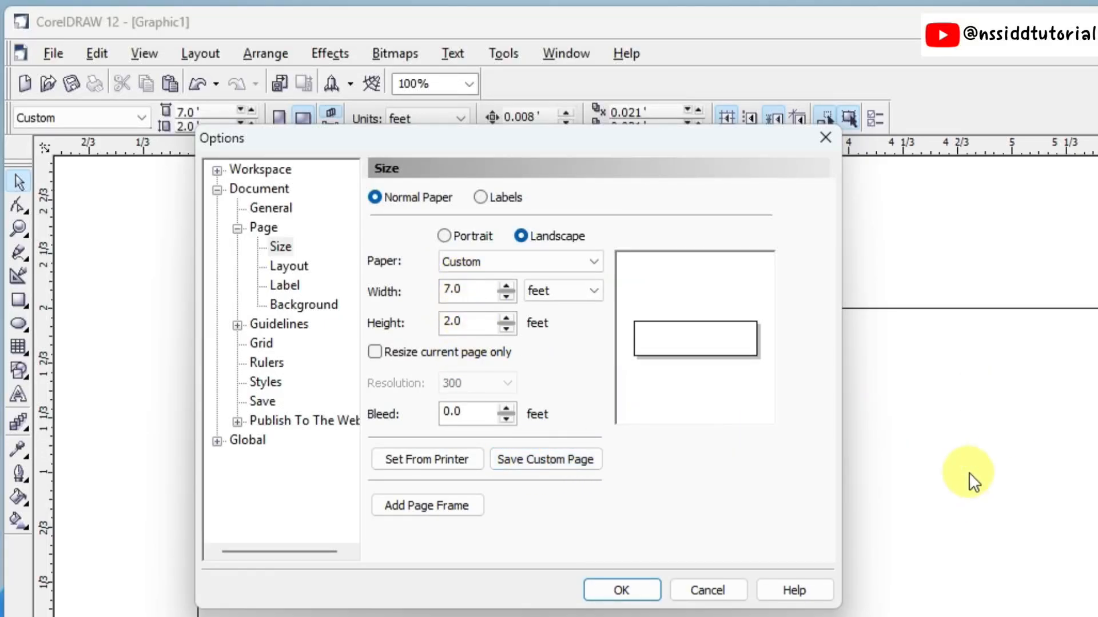
{"action": "left_click", "coordinate": [563, 462]}
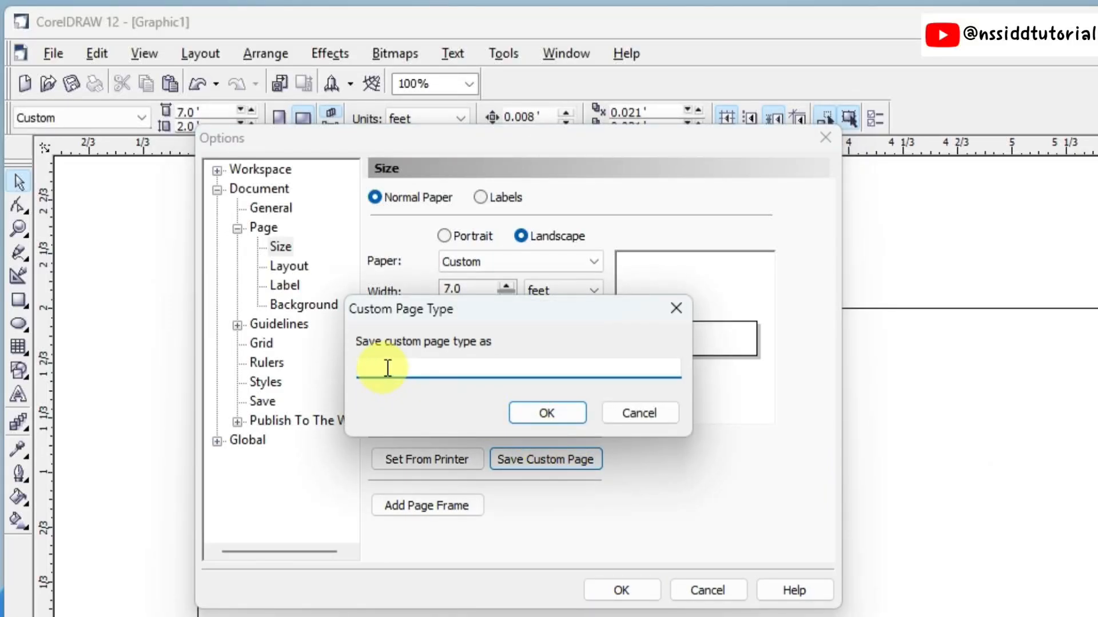
{"action": "left_click", "coordinate": [568, 417]}
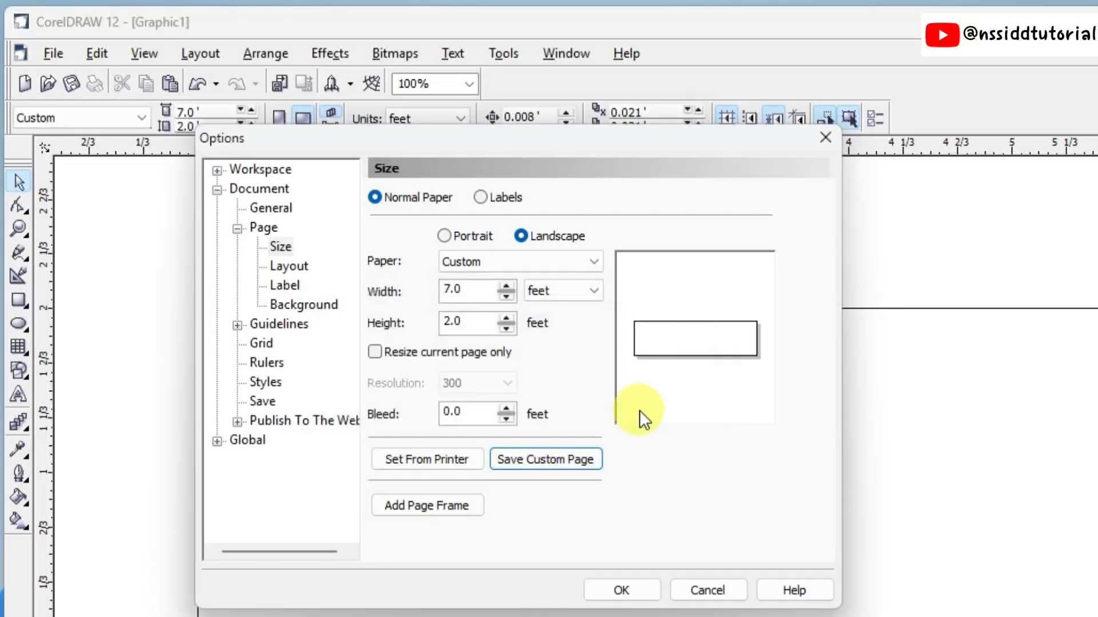
Keep the Custom paper type and save the 7 × 2 ft page as preset 'gulab'.
{"action": "left_click", "coordinate": [595, 261]}
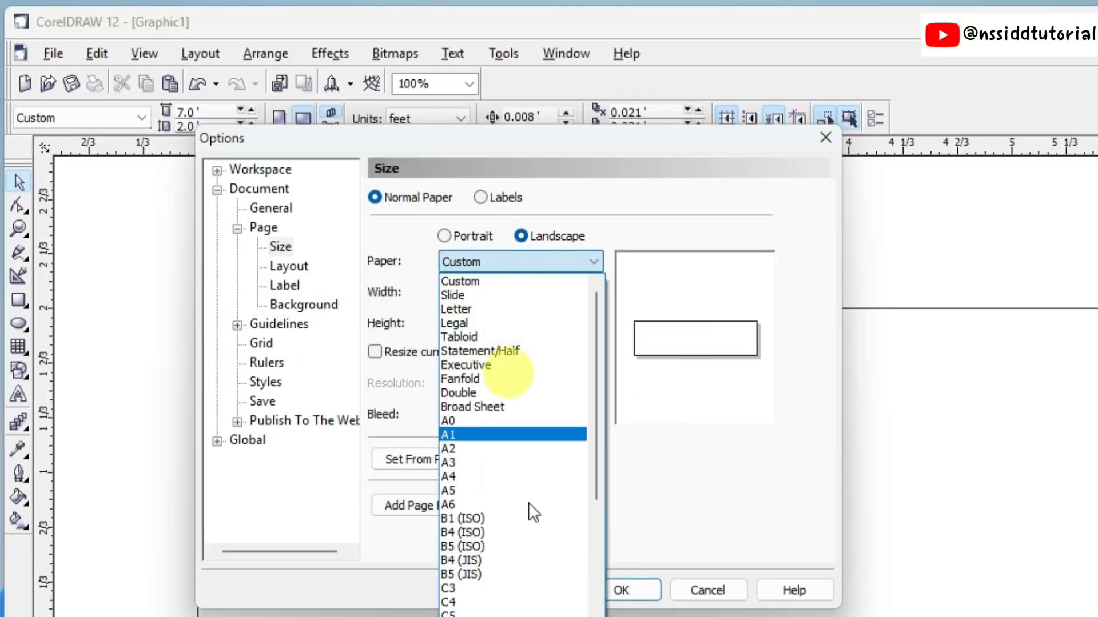
{"action": "key", "text": "Escape"}
{"action": "left_click", "coordinate": [551, 462]}
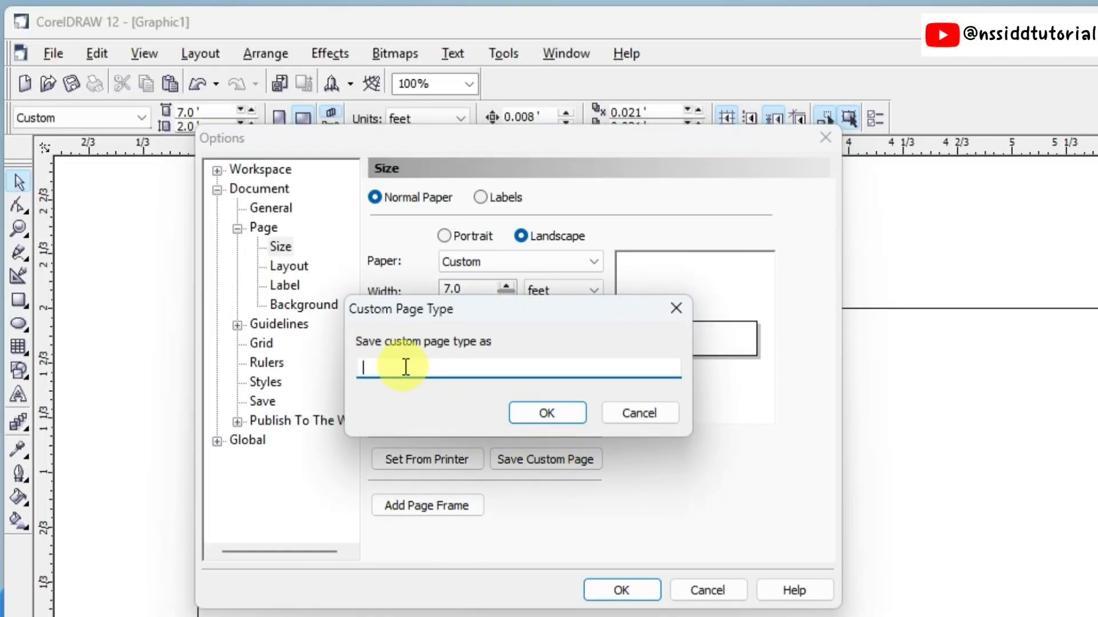
{"action": "type", "text": "gulab"}
{"action": "left_click", "coordinate": [558, 414]}
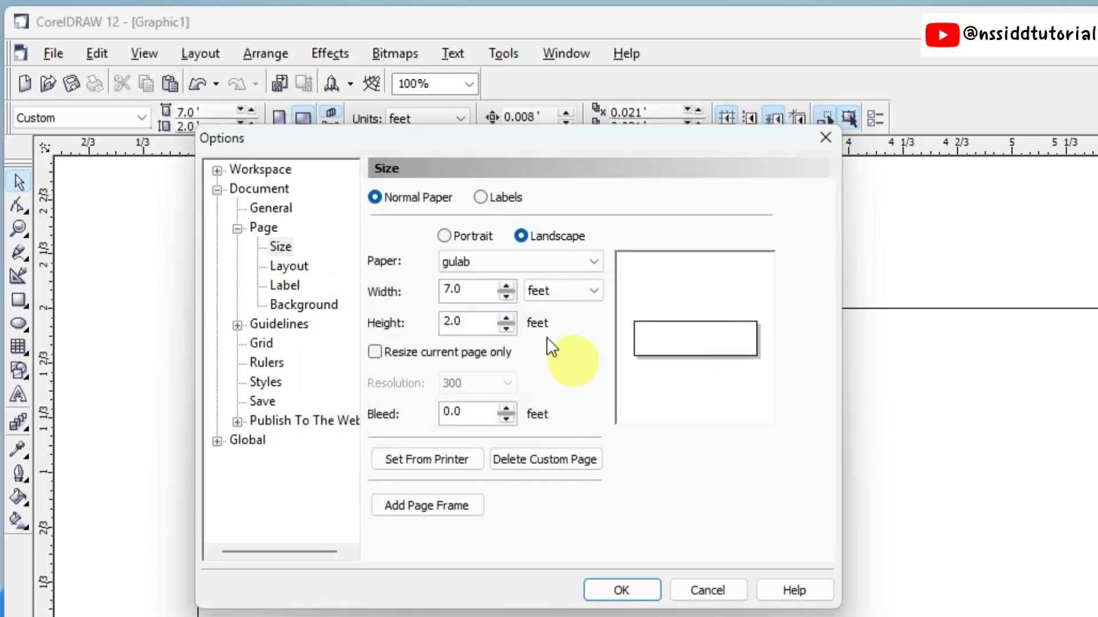
Switch the paper to A4, reselect gulab, then delete the gulab preset and confirm.
{"action": "left_click", "coordinate": [593, 260]}
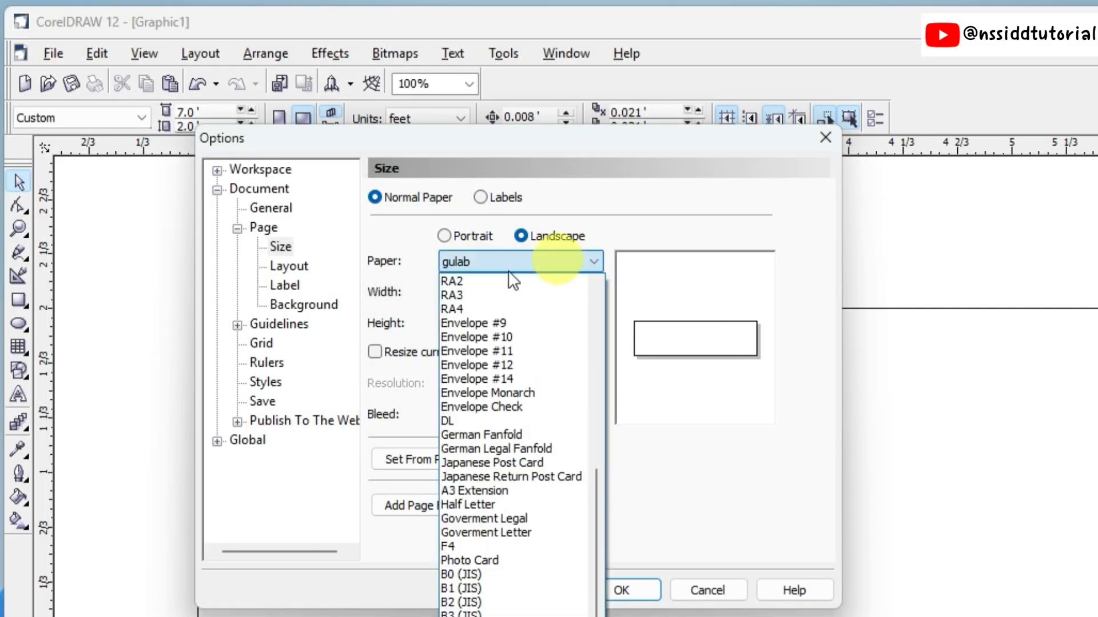
{"action": "scroll", "coordinate": [472, 368], "scroll_direction": "up", "scroll_amount": 8}
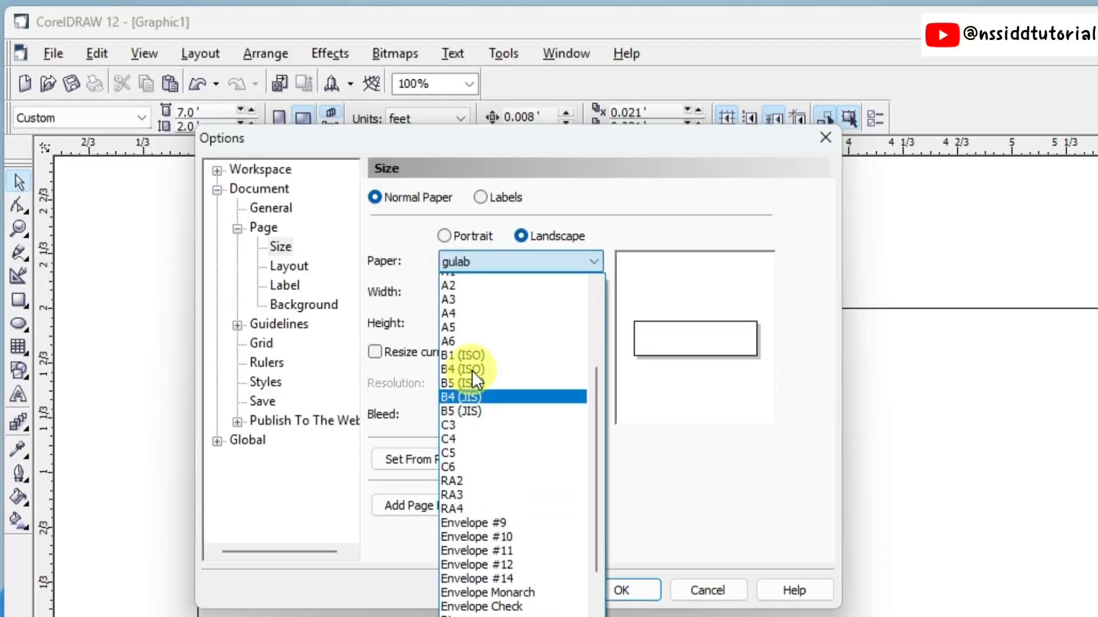
{"action": "left_click", "coordinate": [457, 476]}
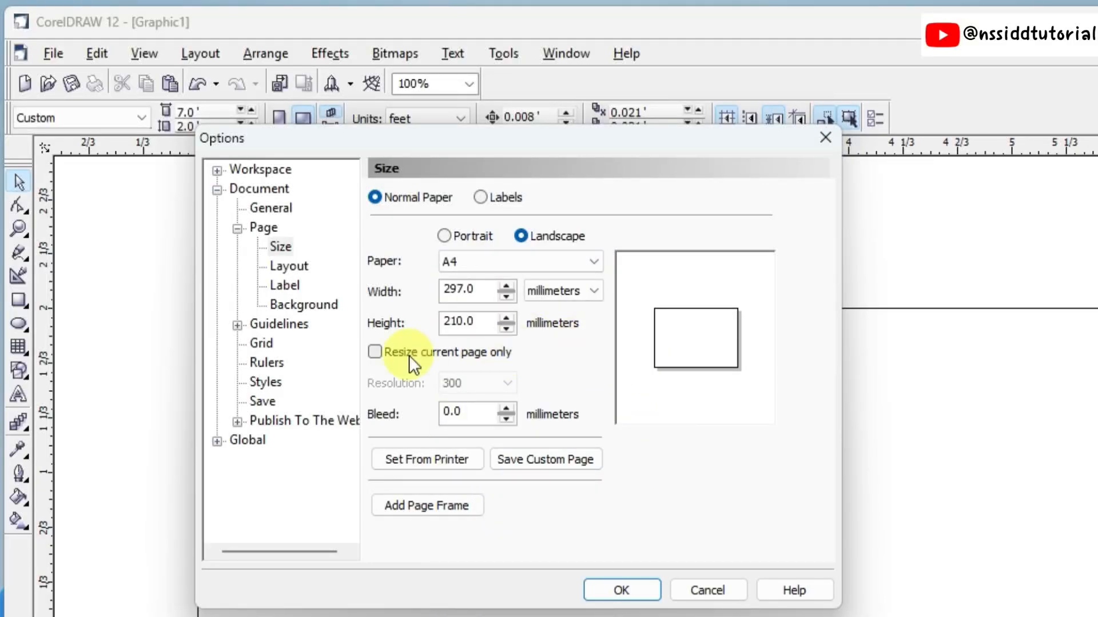
{"action": "left_click", "coordinate": [590, 261]}
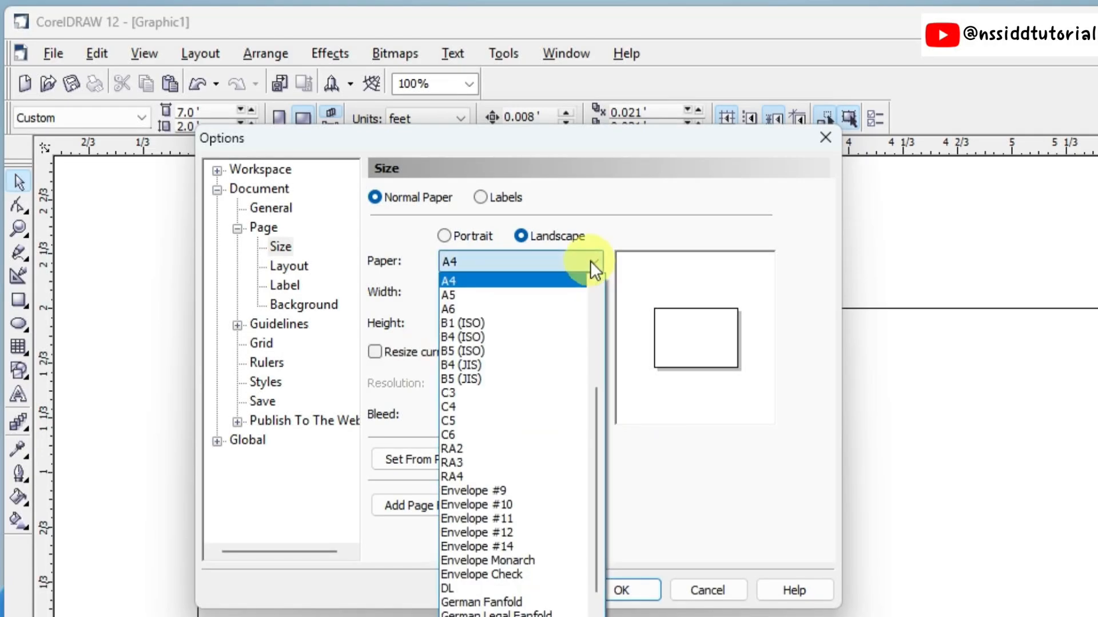
{"action": "scroll", "coordinate": [531, 402], "scroll_direction": "down", "scroll_amount": 4}
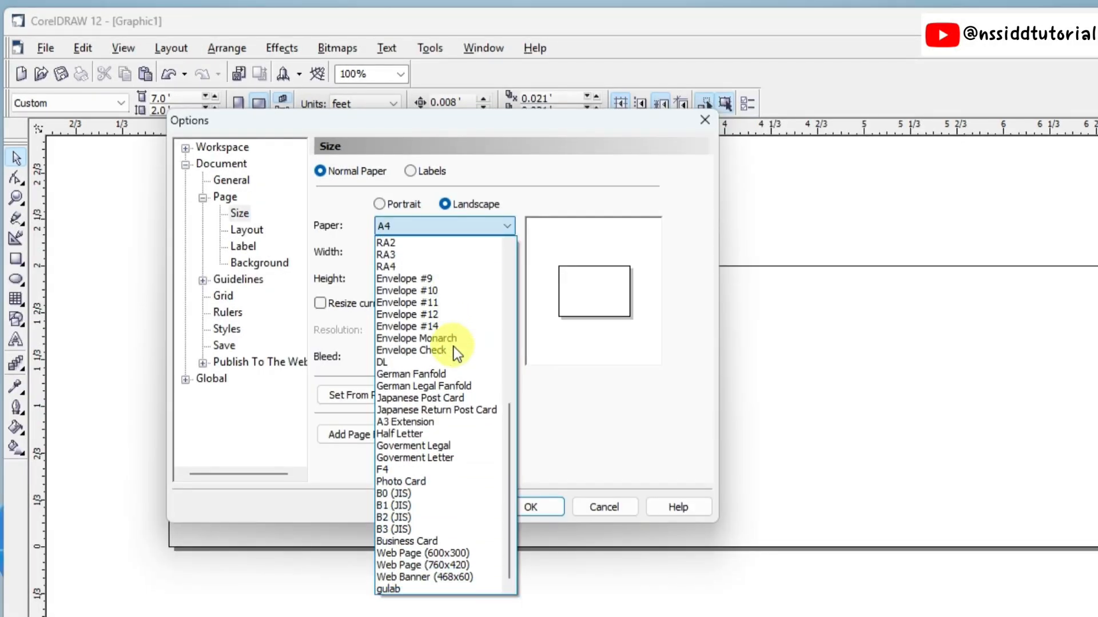
{"action": "left_click", "coordinate": [392, 591]}
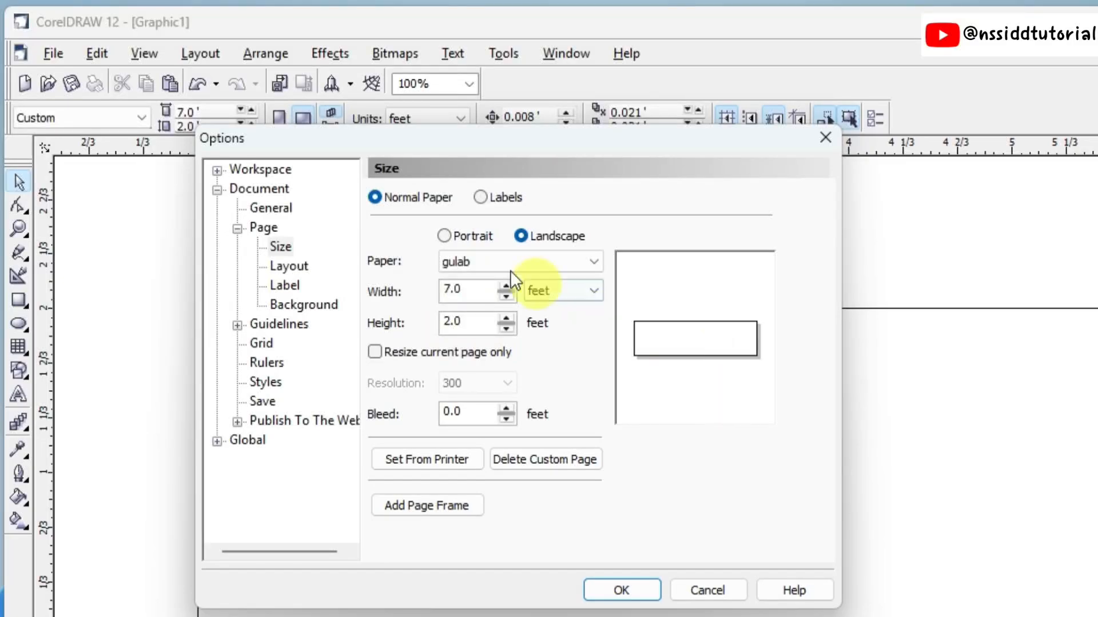
{"action": "left_click", "coordinate": [528, 462]}
{"action": "left_click", "coordinate": [554, 411]}
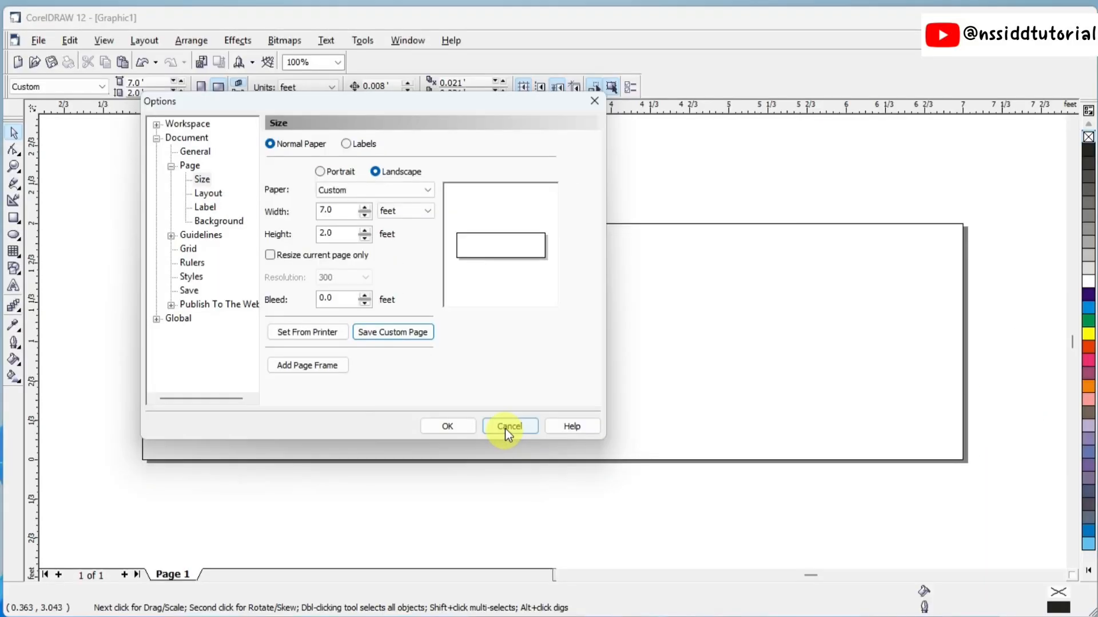
Close Options, add a page-sized rectangle, fill it green, then delete it.
{"action": "left_click", "coordinate": [702, 589]}
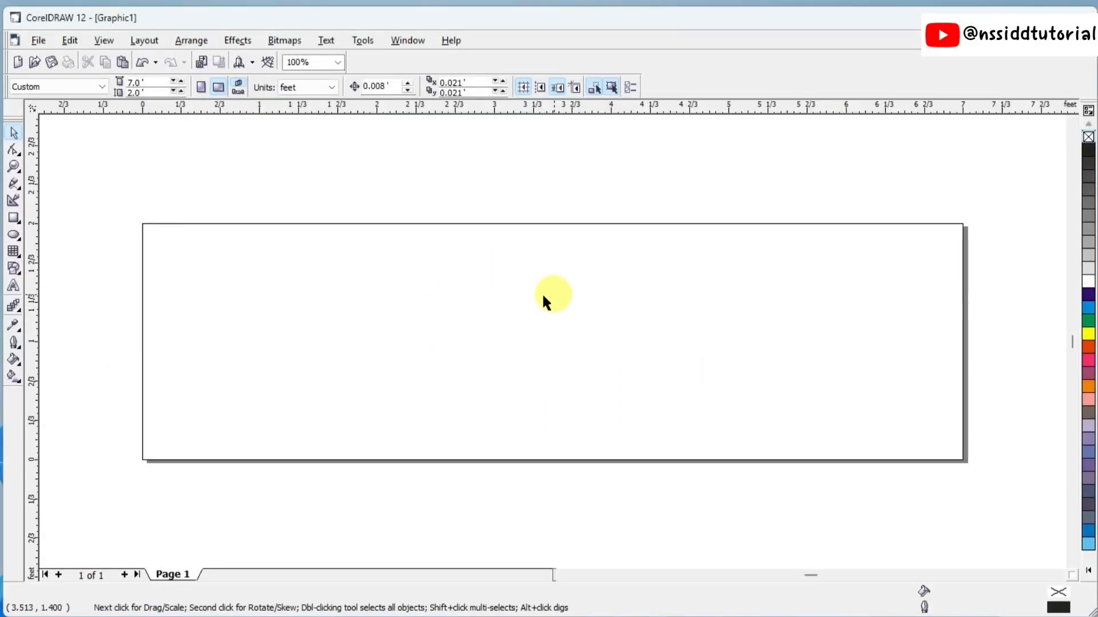
{"action": "double_click", "coordinate": [14, 221]}
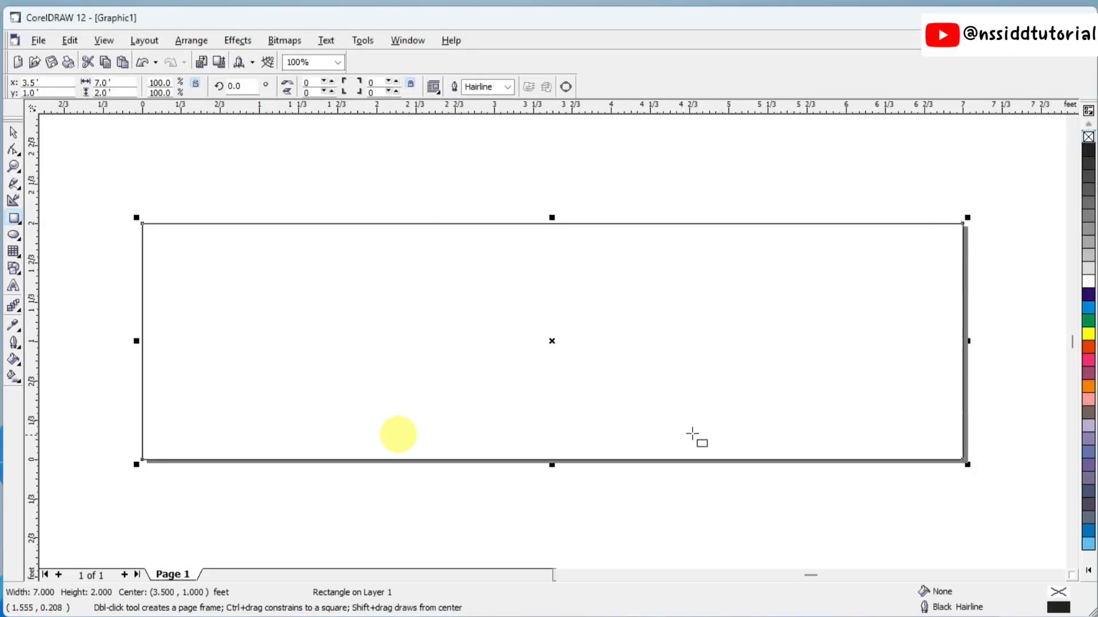
{"action": "left_click", "coordinate": [1088, 320]}
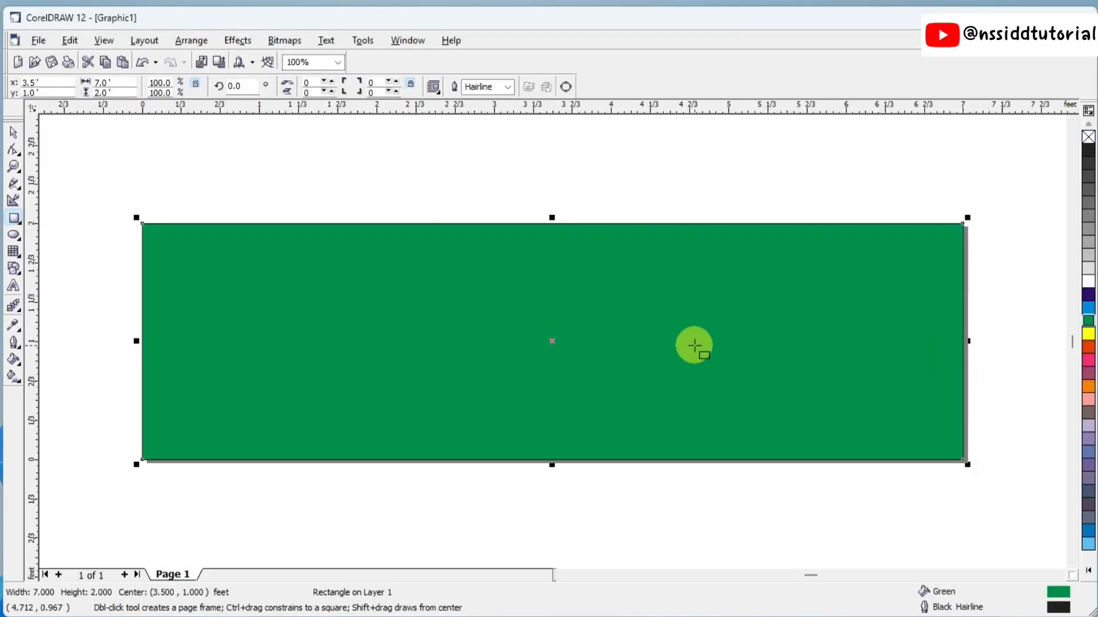
{"action": "key", "text": "Delete"}
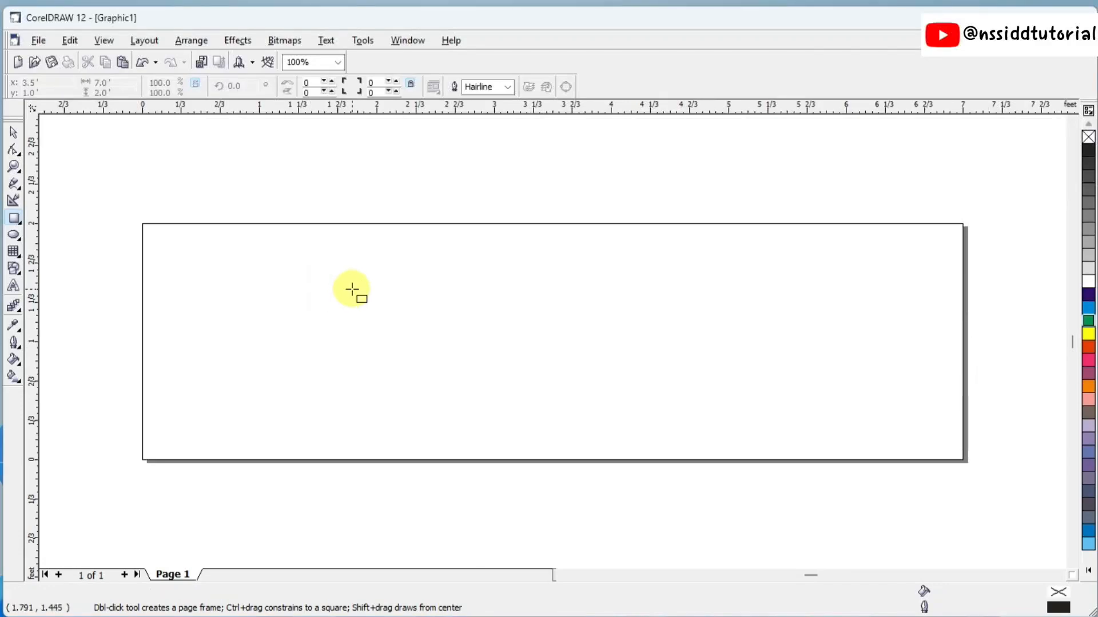
Add a page frame through Layout > Page Setup and fill it green.
{"action": "left_click", "coordinate": [142, 40]}
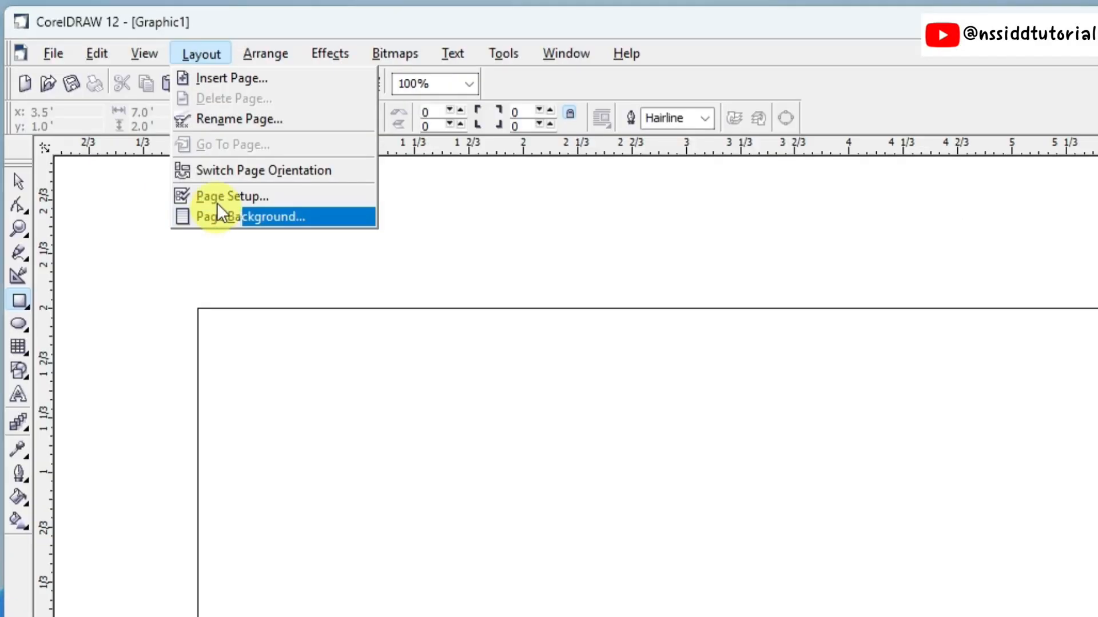
{"action": "left_click", "coordinate": [163, 144]}
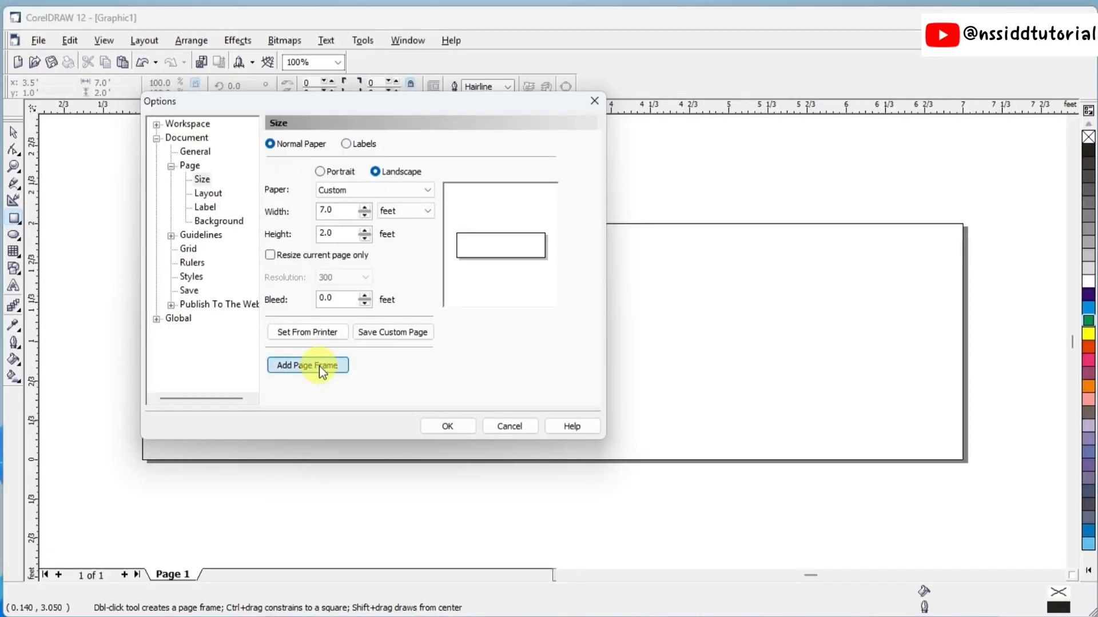
{"action": "left_click", "coordinate": [320, 369]}
{"action": "left_click", "coordinate": [450, 425]}
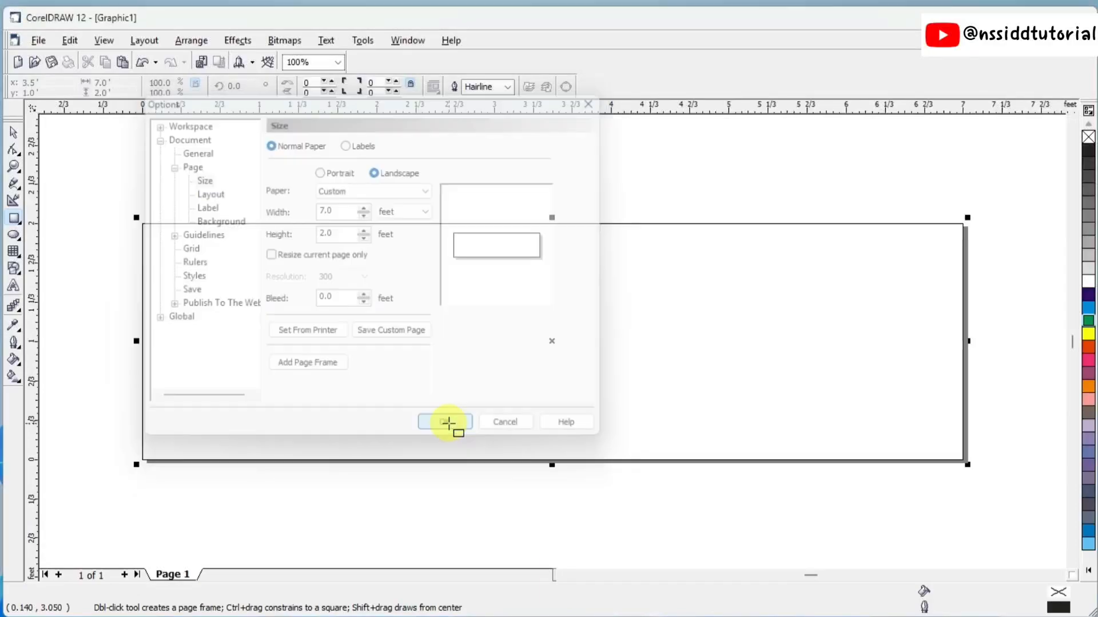
{"action": "left_click", "coordinate": [1088, 320]}
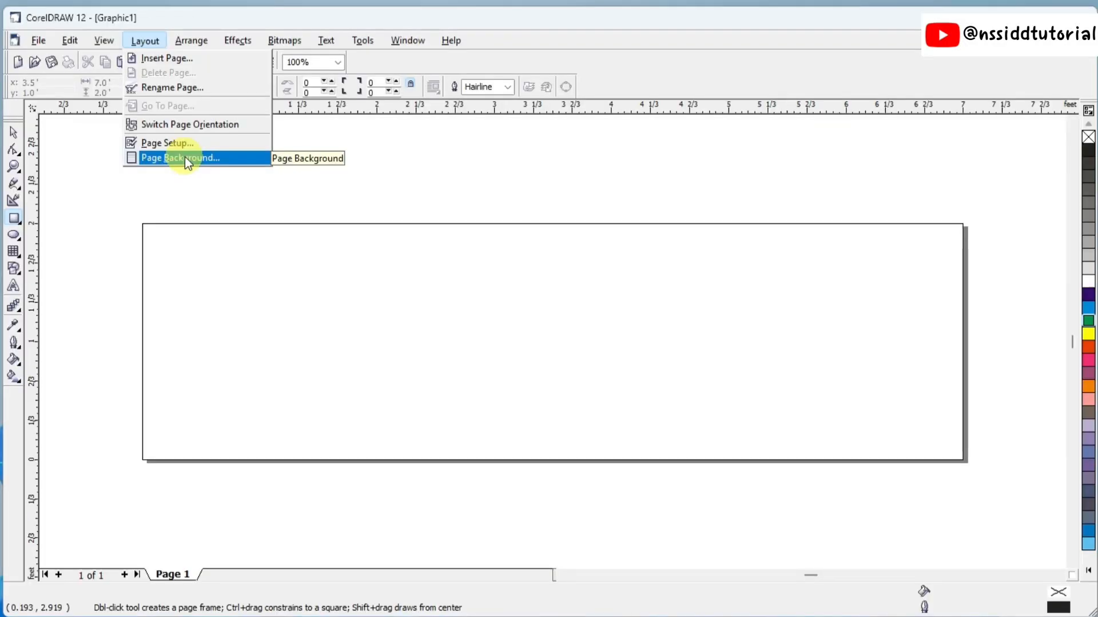
{"action": "left_click", "coordinate": [184, 157]}
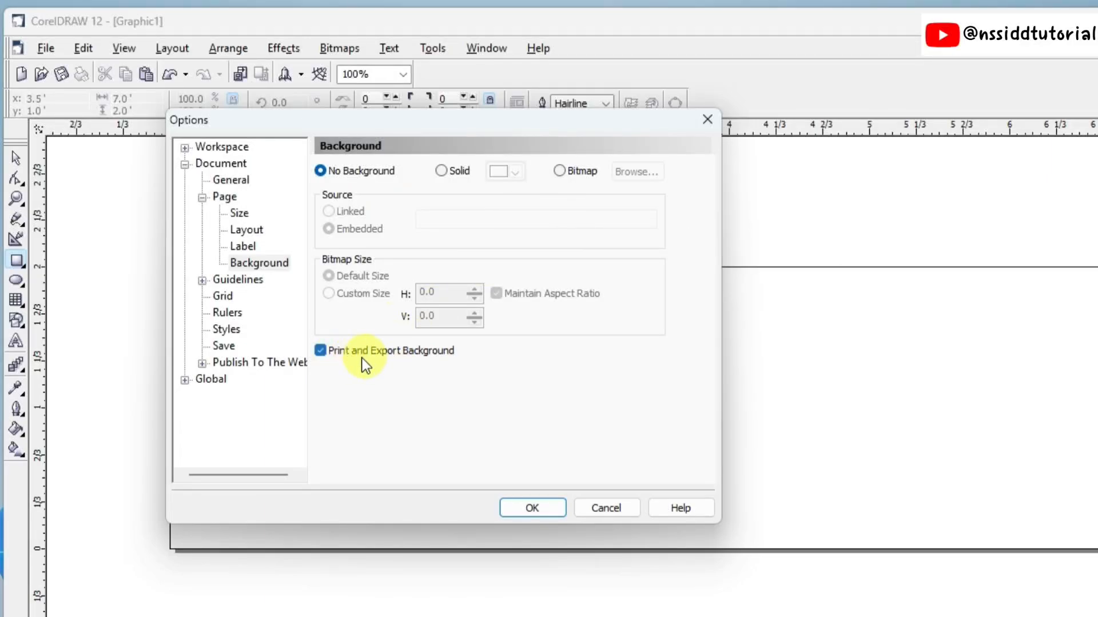
{"action": "left_click", "coordinate": [319, 355]}
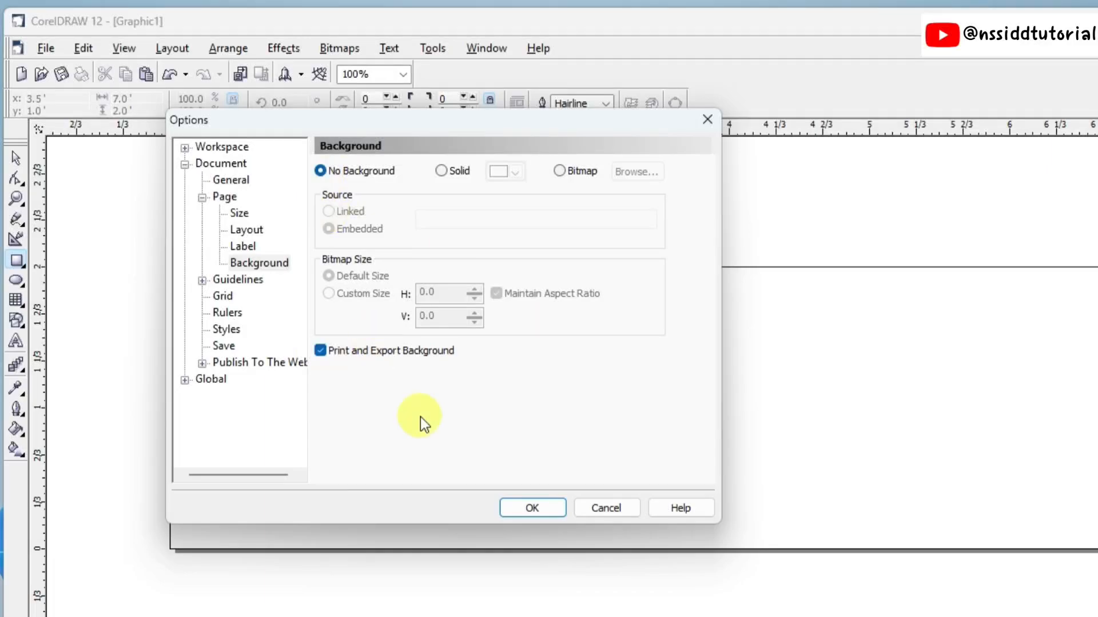
{"action": "left_click", "coordinate": [604, 508]}
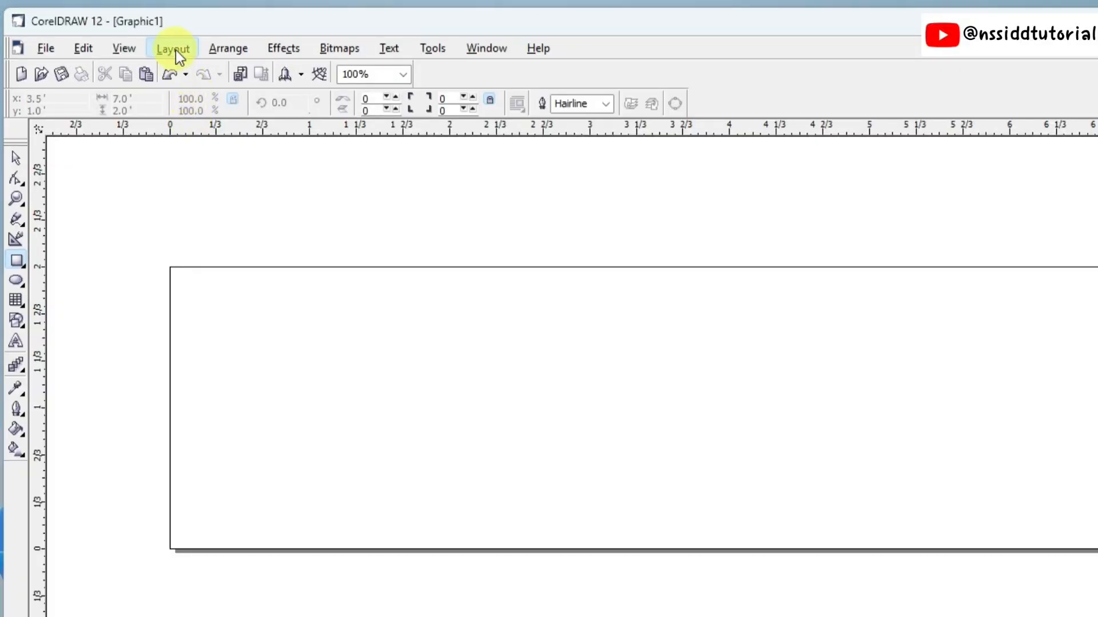
{"action": "left_click", "coordinate": [176, 50]}
{"action": "left_click", "coordinate": [203, 188]}
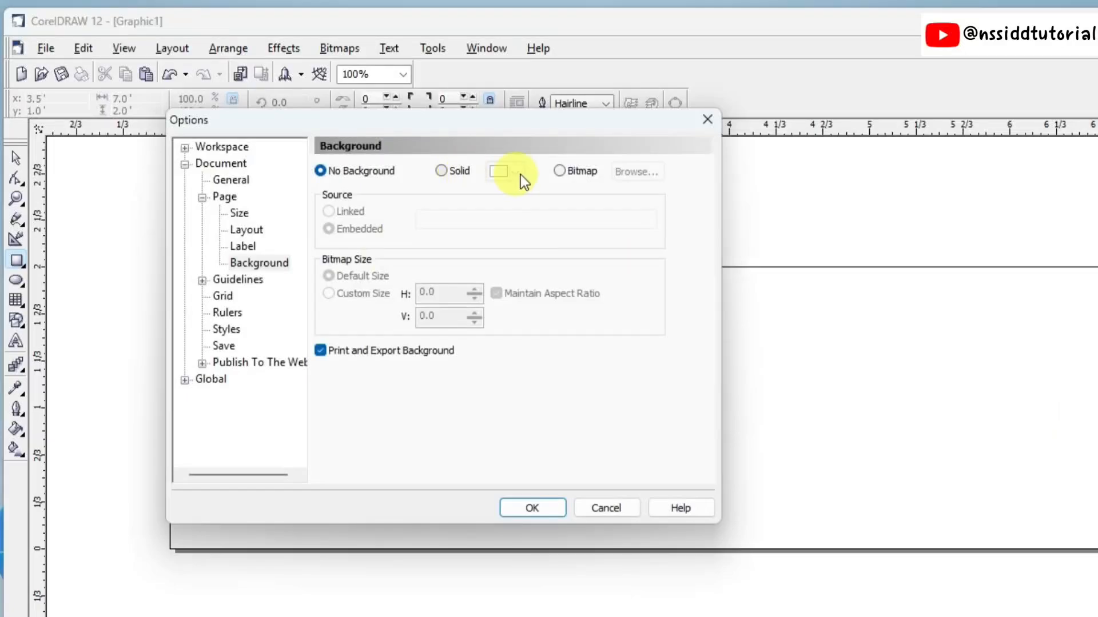
{"action": "left_click", "coordinate": [598, 505]}
{"action": "left_click", "coordinate": [172, 48]}
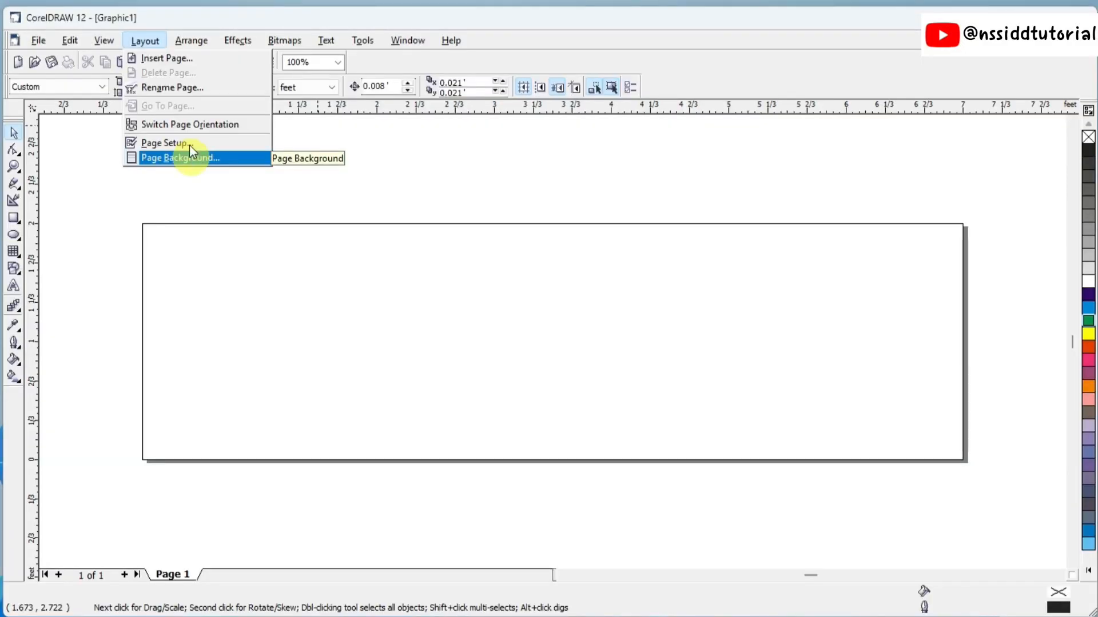